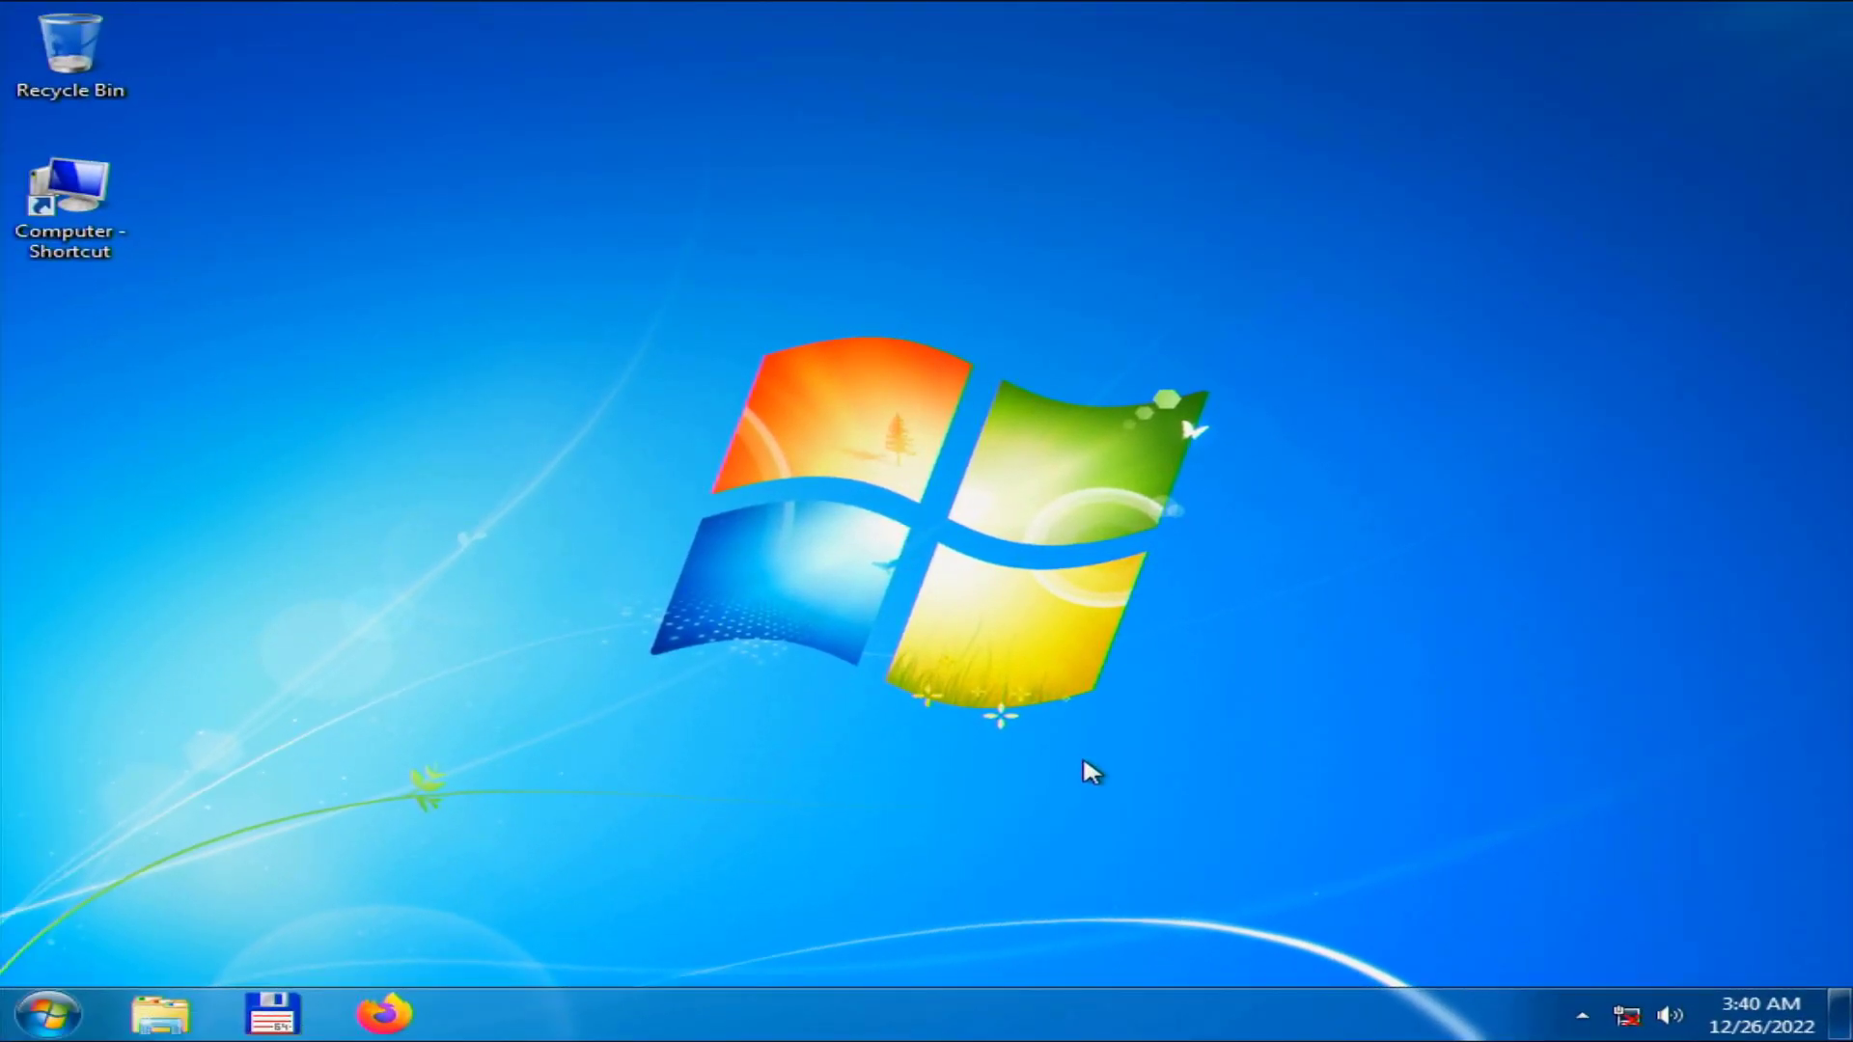
- Run msinfo32, maximize System Information and check the BIOS Version/Date (J01 v02.06, 6/9/2011)
{"action": "left_click", "coordinate": [46, 1013]}
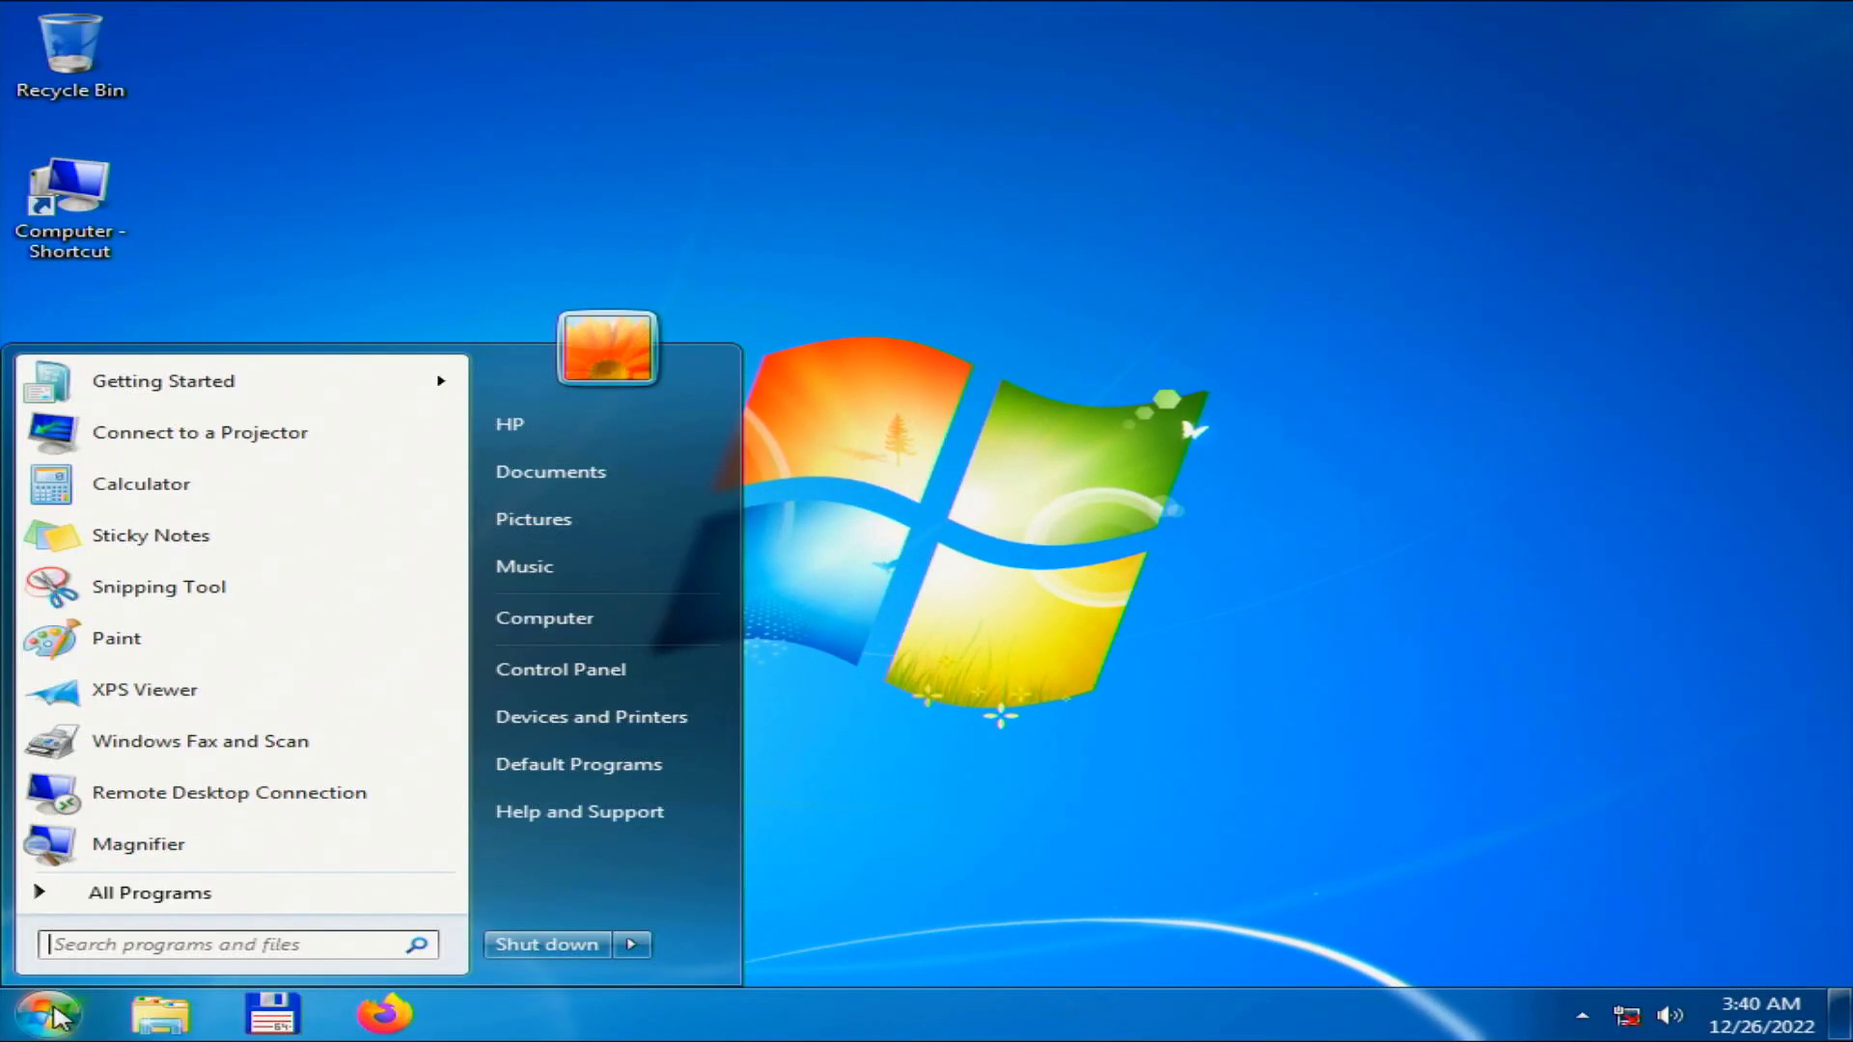
{"action": "left_click", "coordinate": [103, 947]}
{"action": "type", "text": "m"}
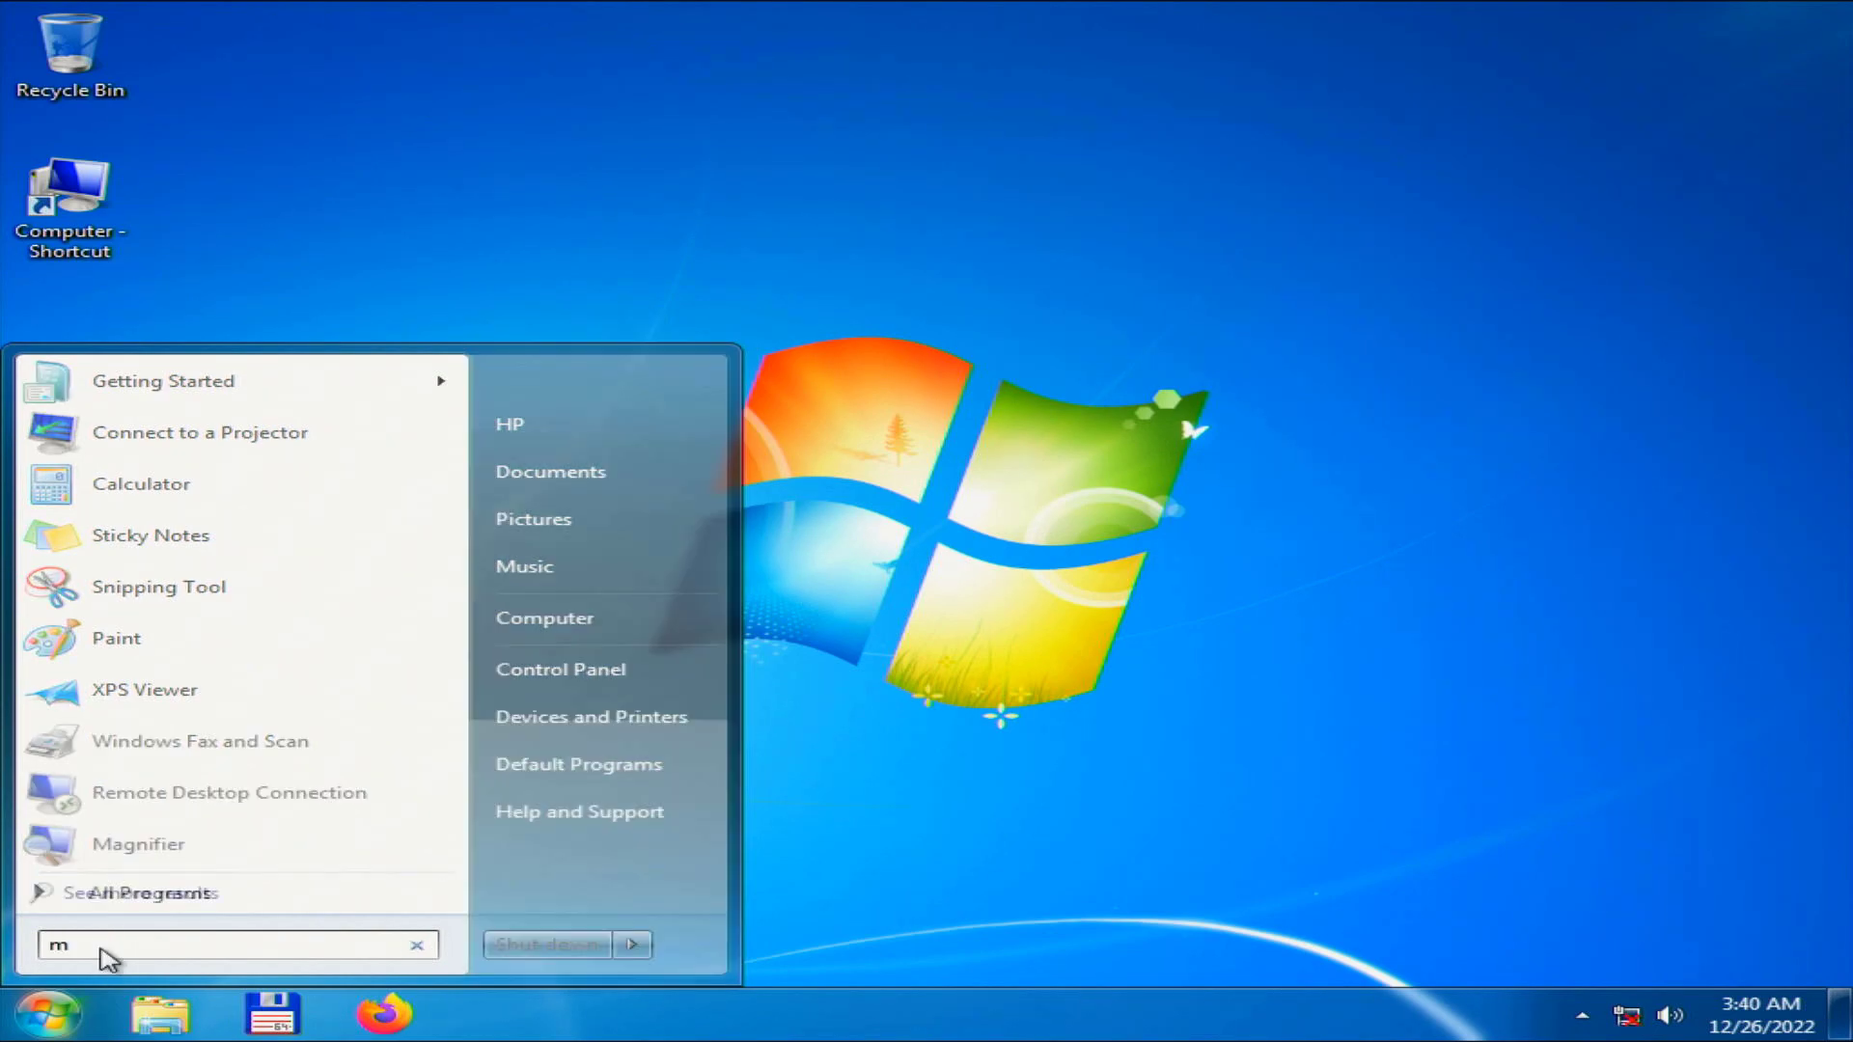
{"action": "type", "text": "sinfo32"}
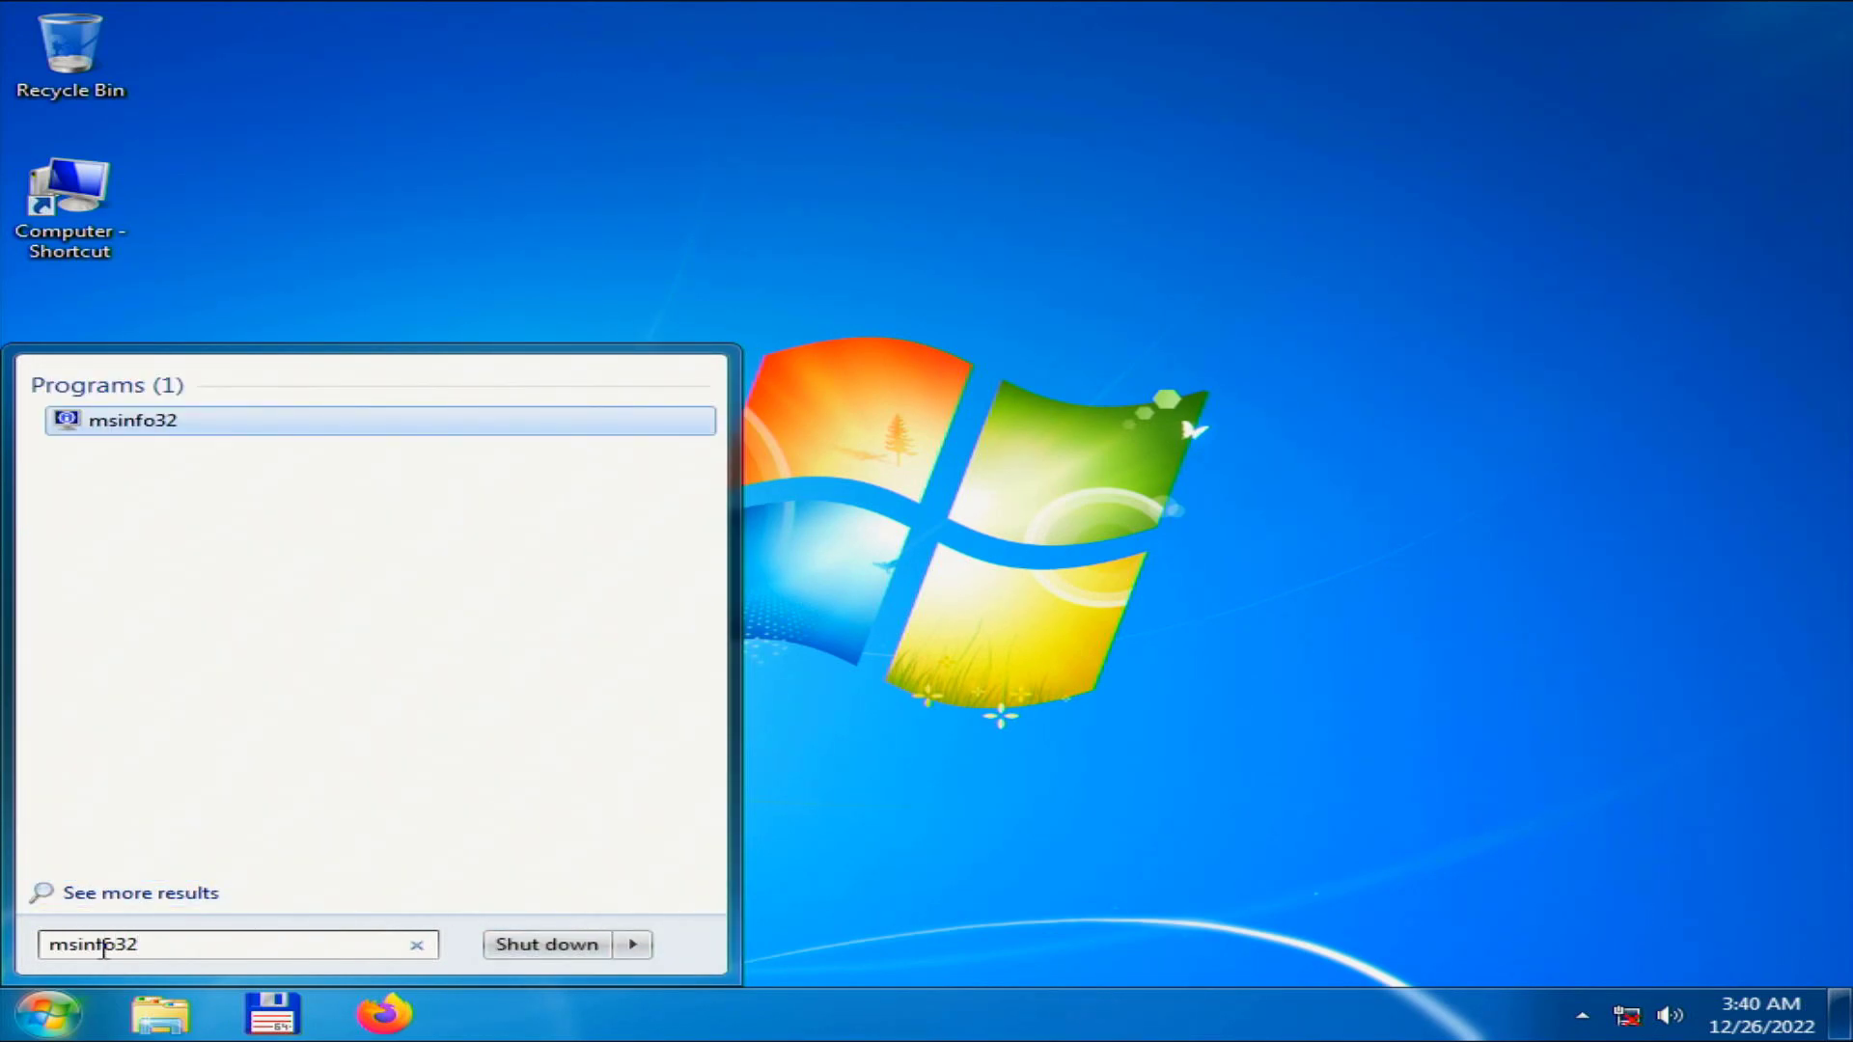
{"action": "key", "text": "Return"}
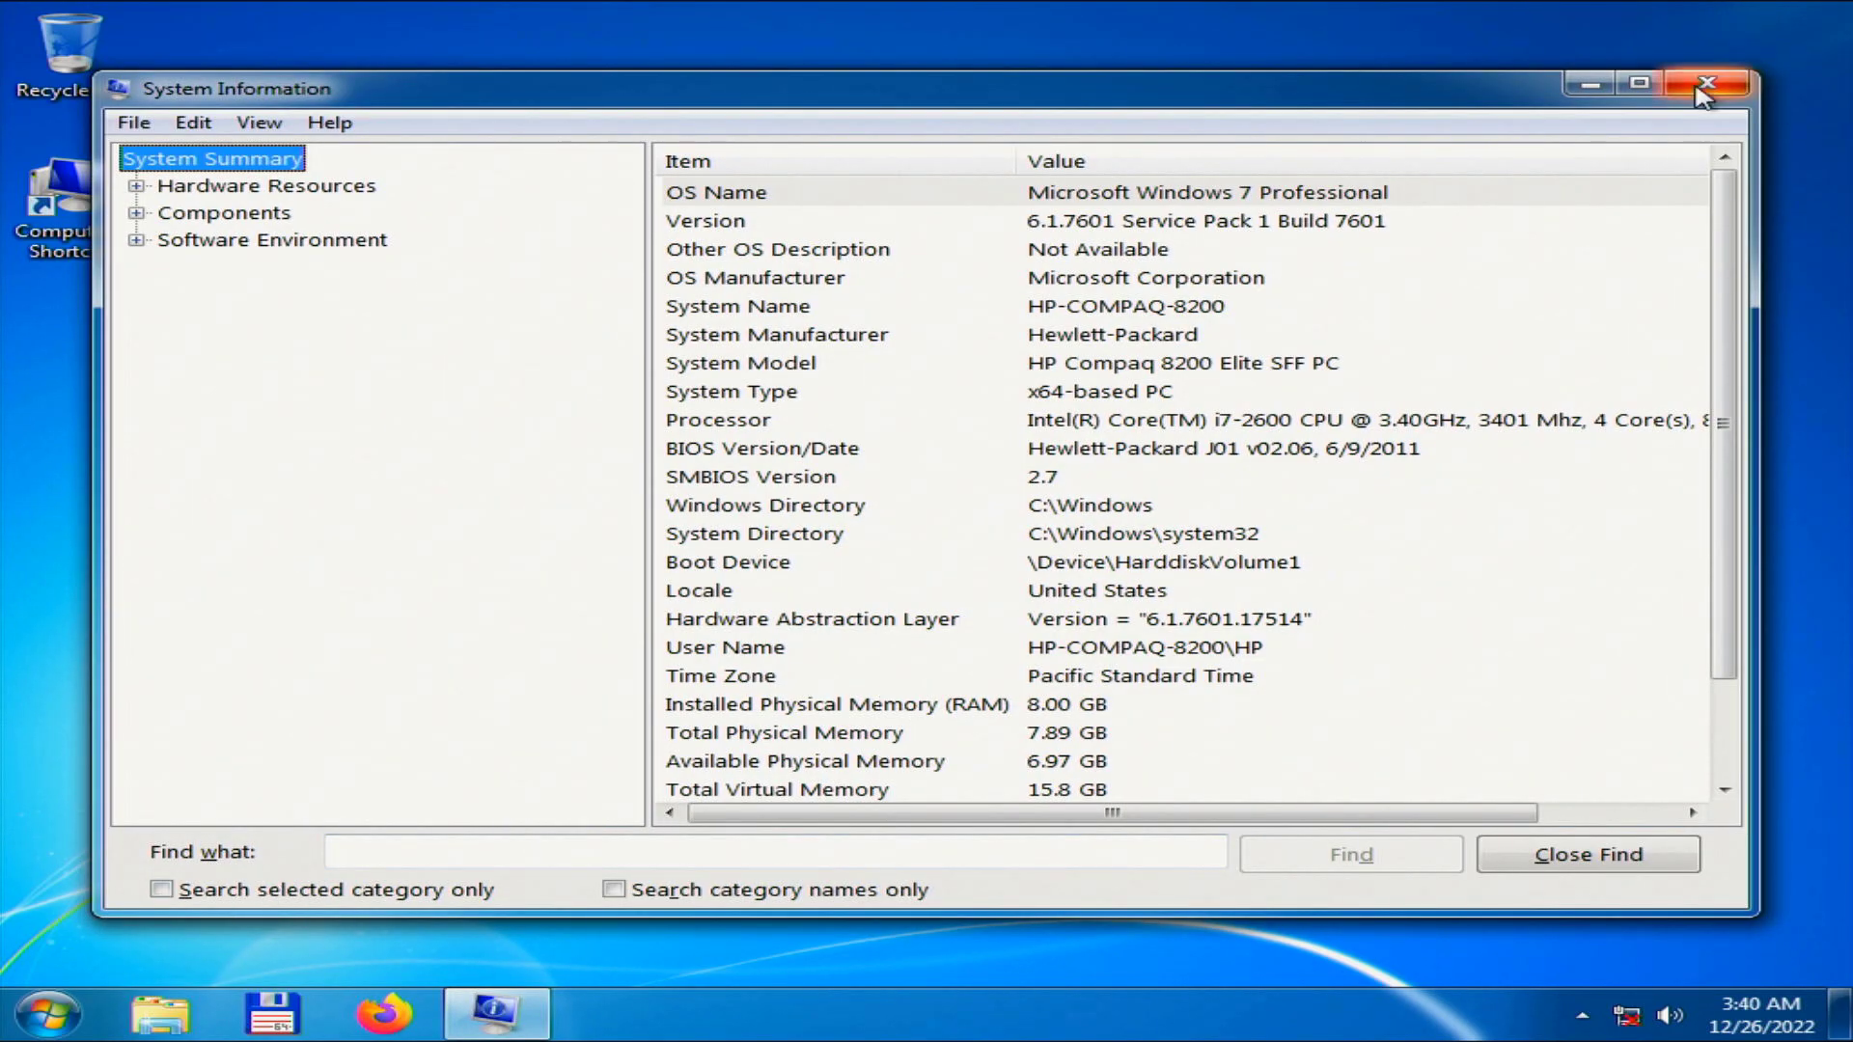
{"action": "left_click", "coordinate": [1641, 85]}
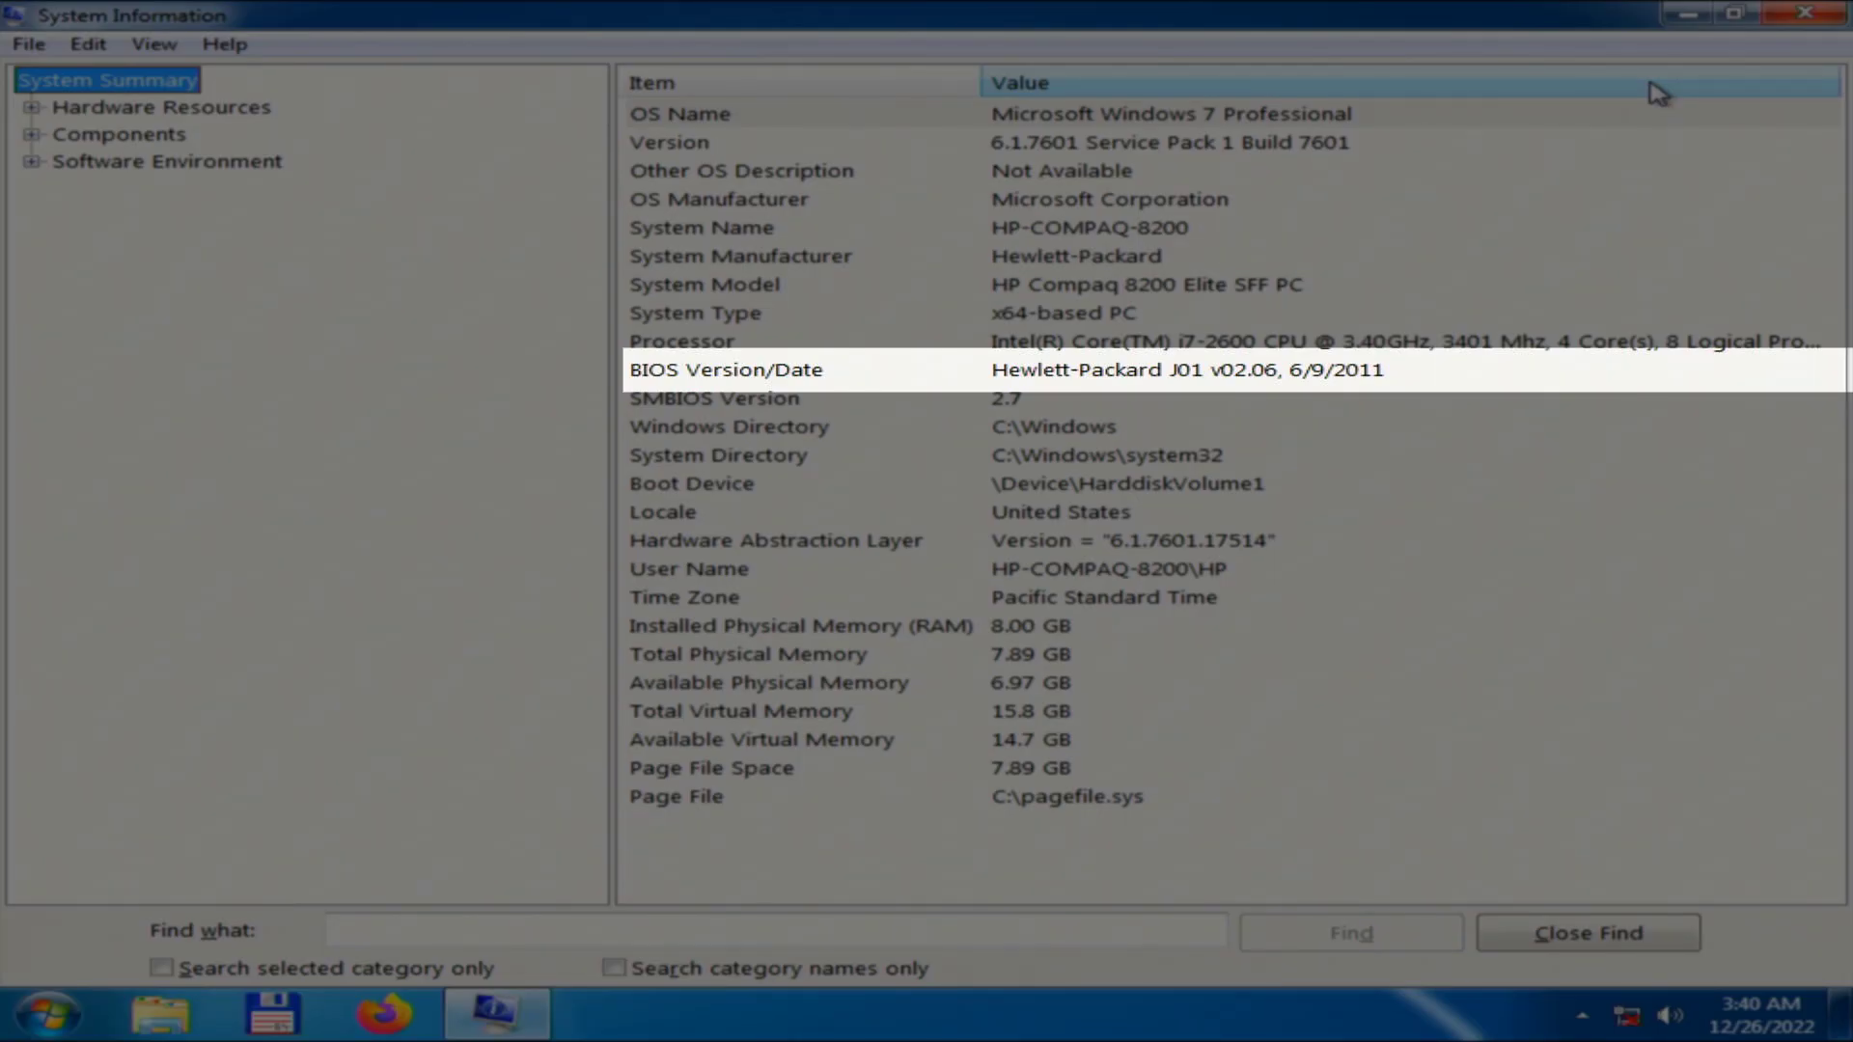
{"action": "left_click", "coordinate": [1429, 381]}
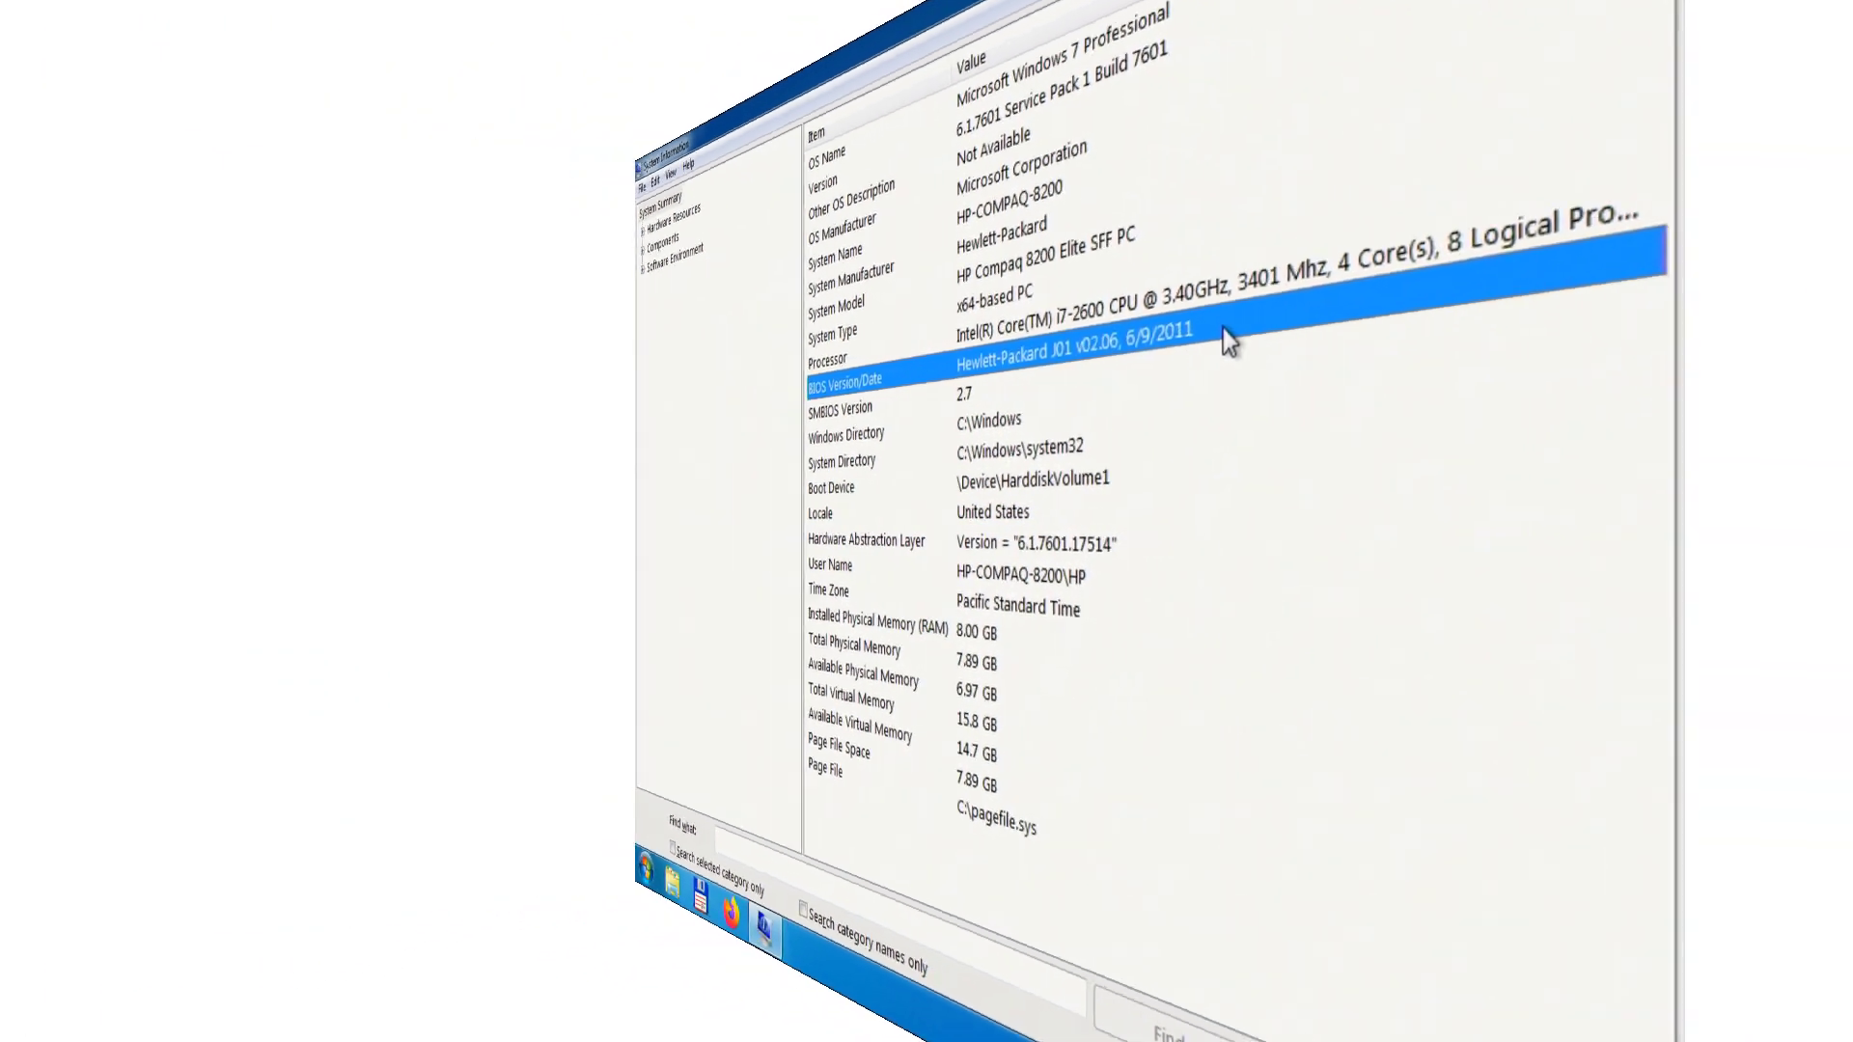
- Search the web for the PC's drivers and open HP's official support page, dismissing notifications
{"action": "type", "text": "drivers"}
{"action": "key", "text": "Return"}
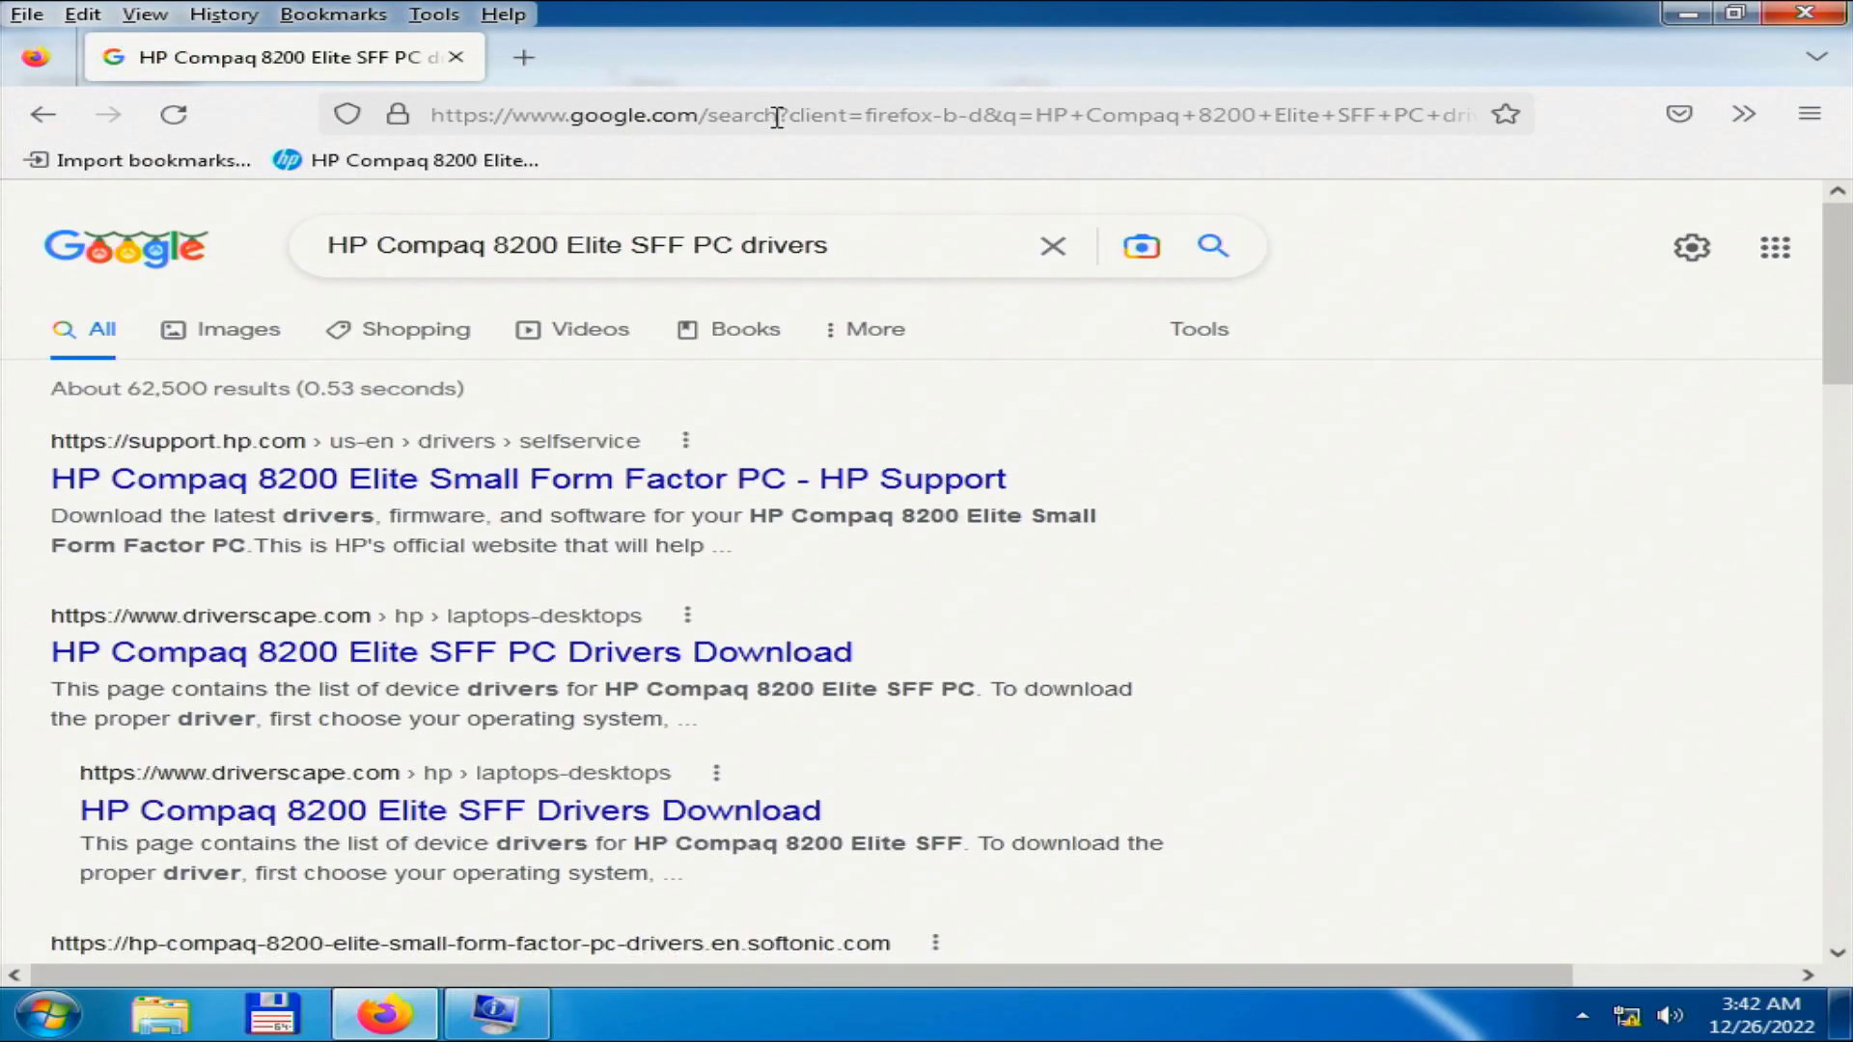
{"action": "left_click", "coordinate": [424, 483]}
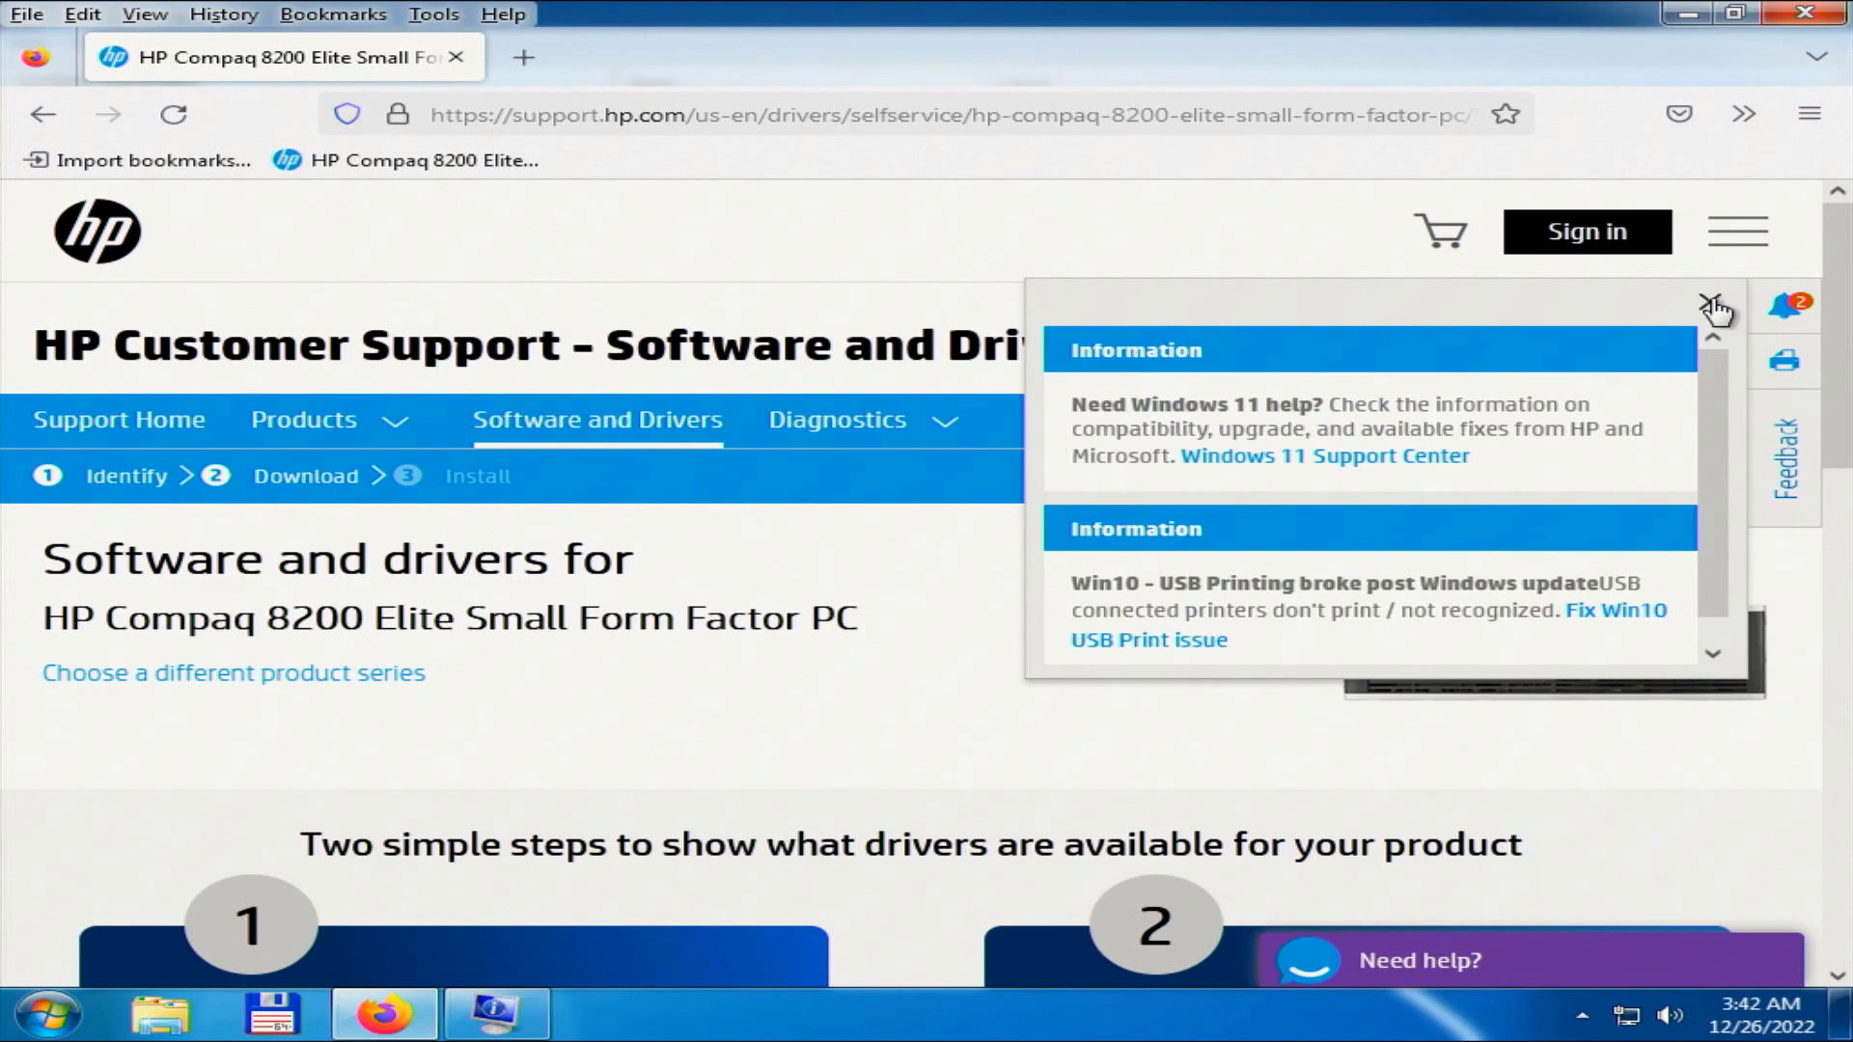
{"action": "left_click", "coordinate": [1710, 302]}
- Select Windows 7 (64-bit) as the operating system and submit it
{"action": "scroll", "coordinate": [620, 612], "scroll_direction": "down", "scroll_amount": 1}
{"action": "scroll", "coordinate": [633, 621], "scroll_direction": "down", "scroll_amount": 1}
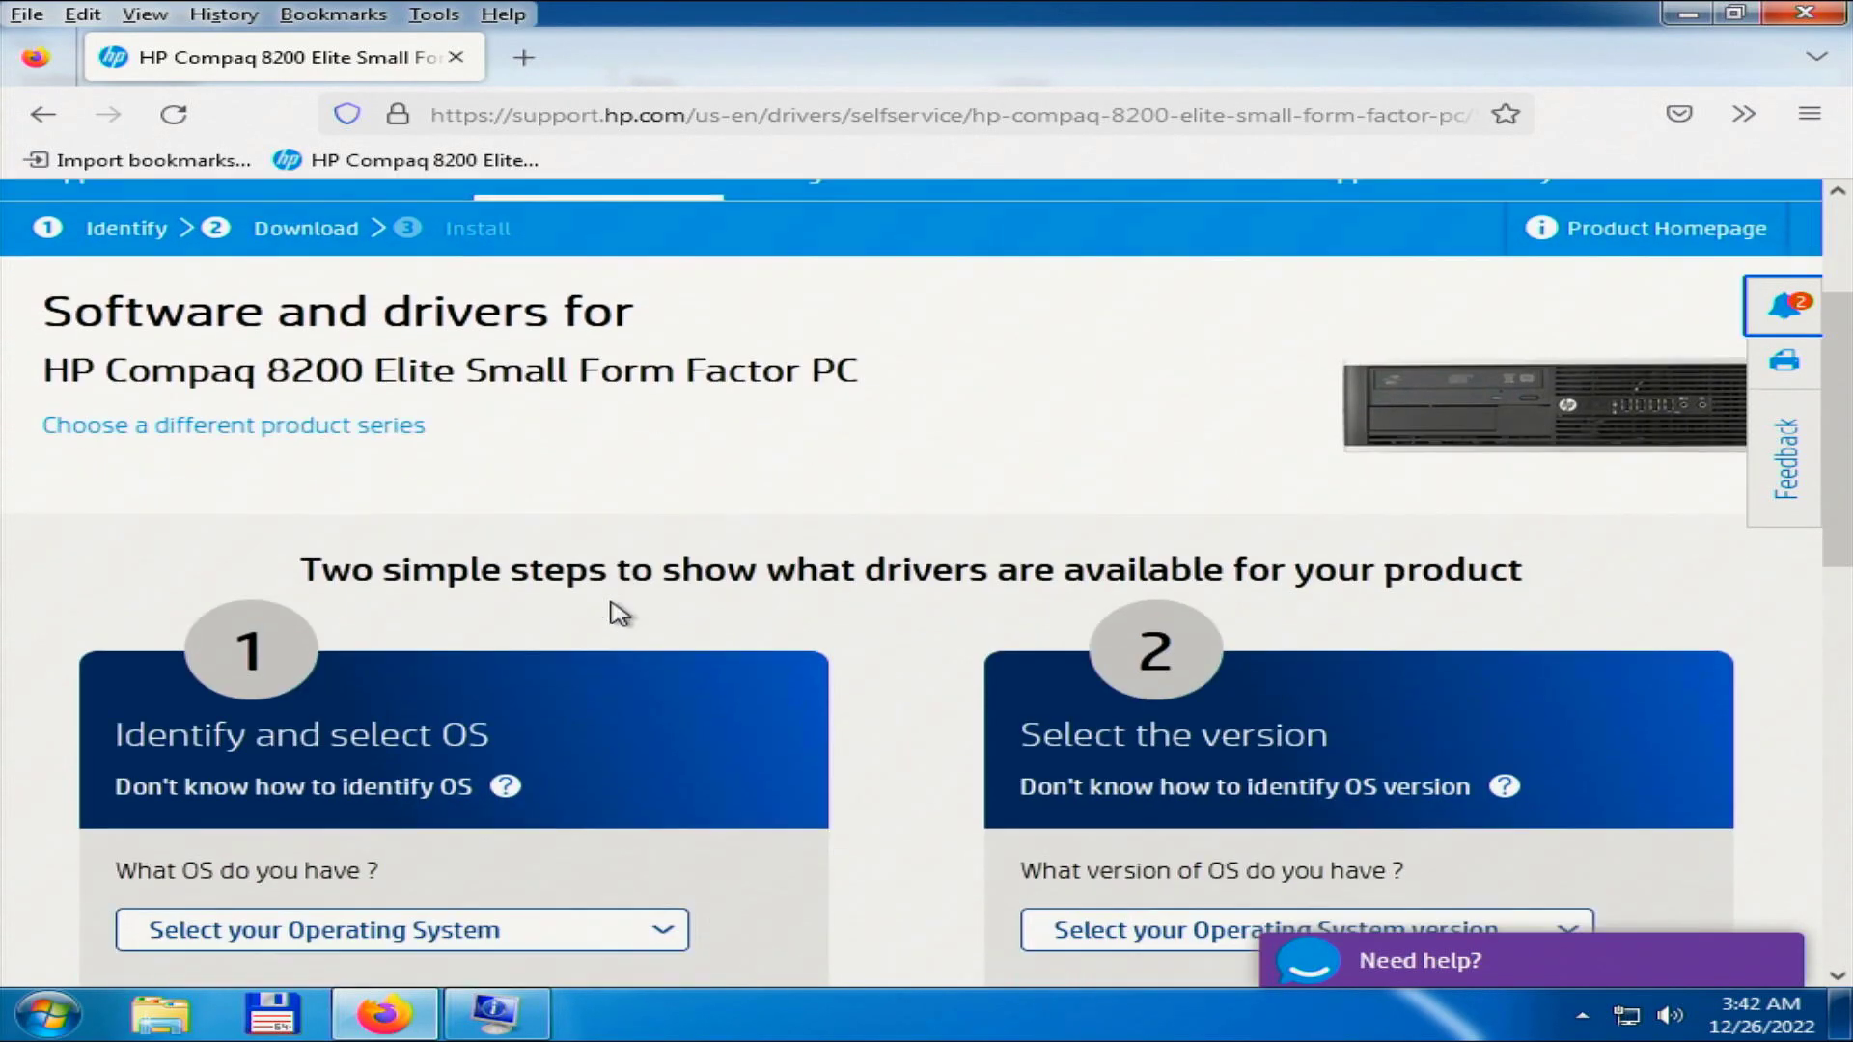
{"action": "scroll", "coordinate": [612, 612], "scroll_direction": "down", "scroll_amount": 2}
{"action": "scroll", "coordinate": [614, 599], "scroll_direction": "down", "scroll_amount": 1}
{"action": "left_click", "coordinate": [664, 658]}
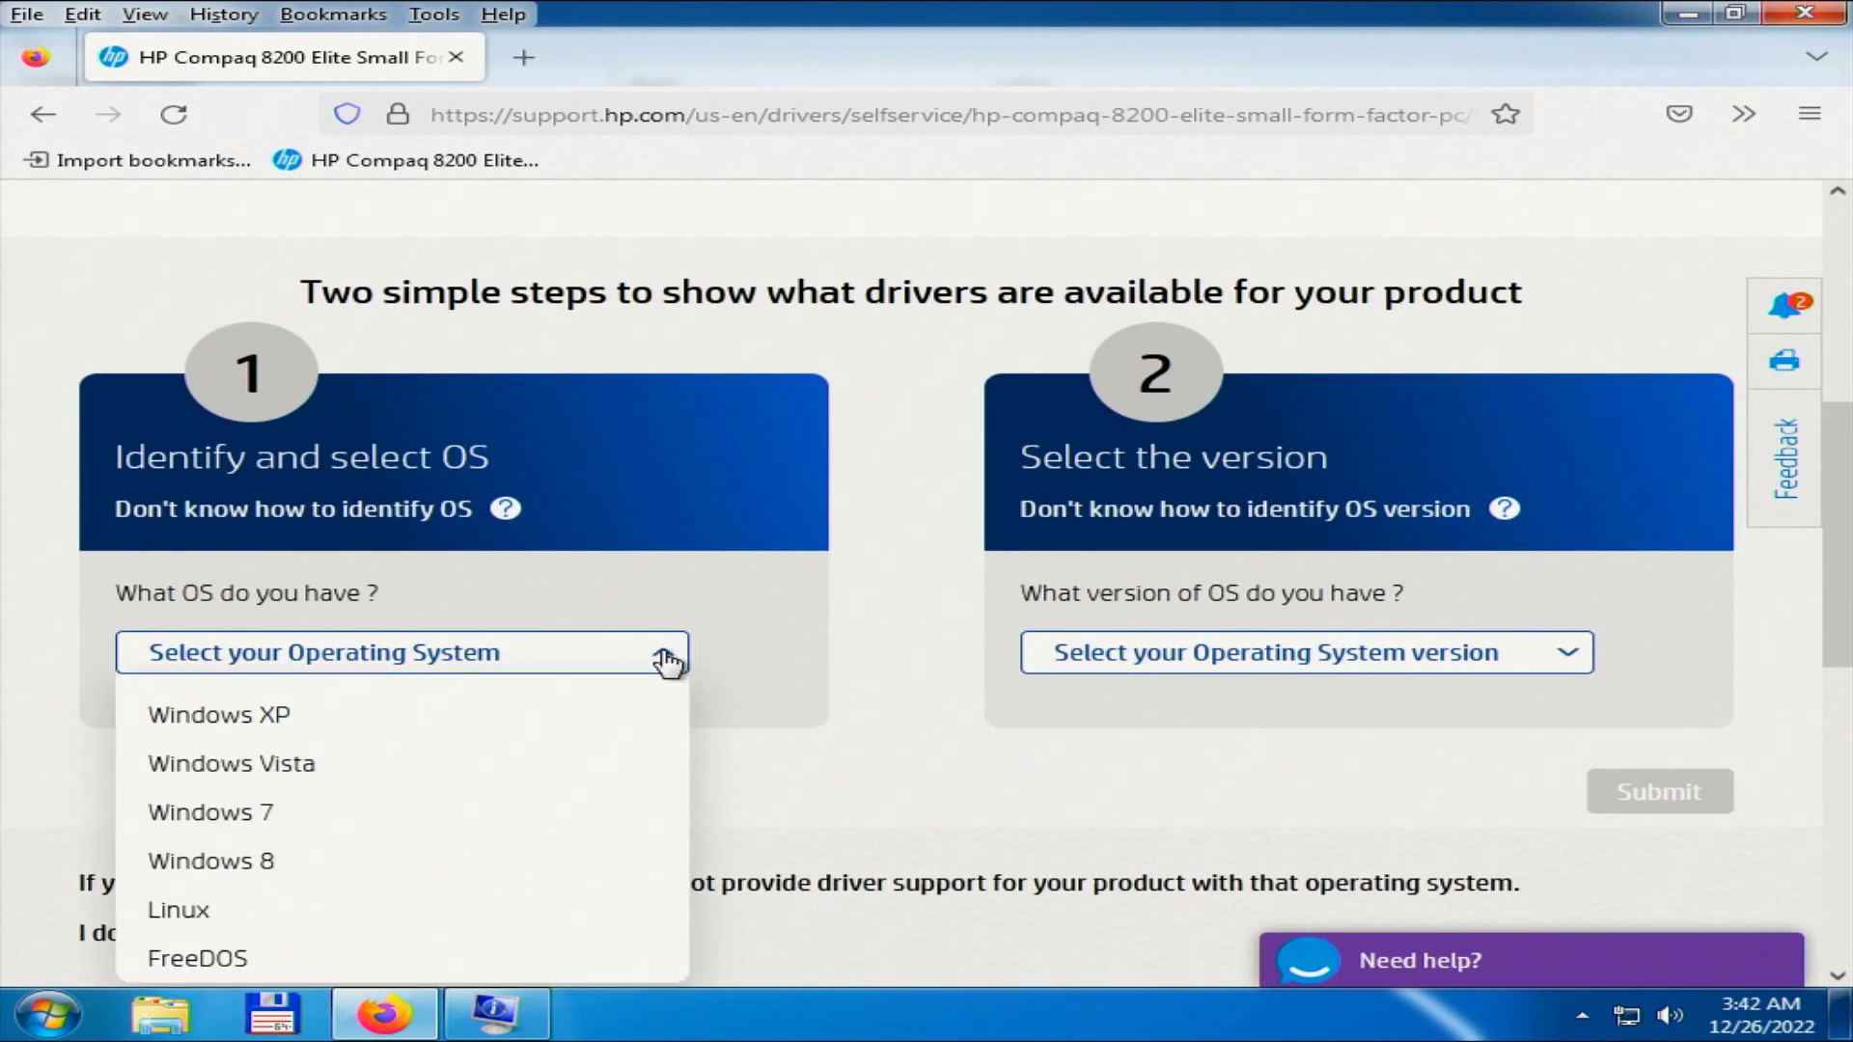
{"action": "left_click", "coordinate": [281, 815]}
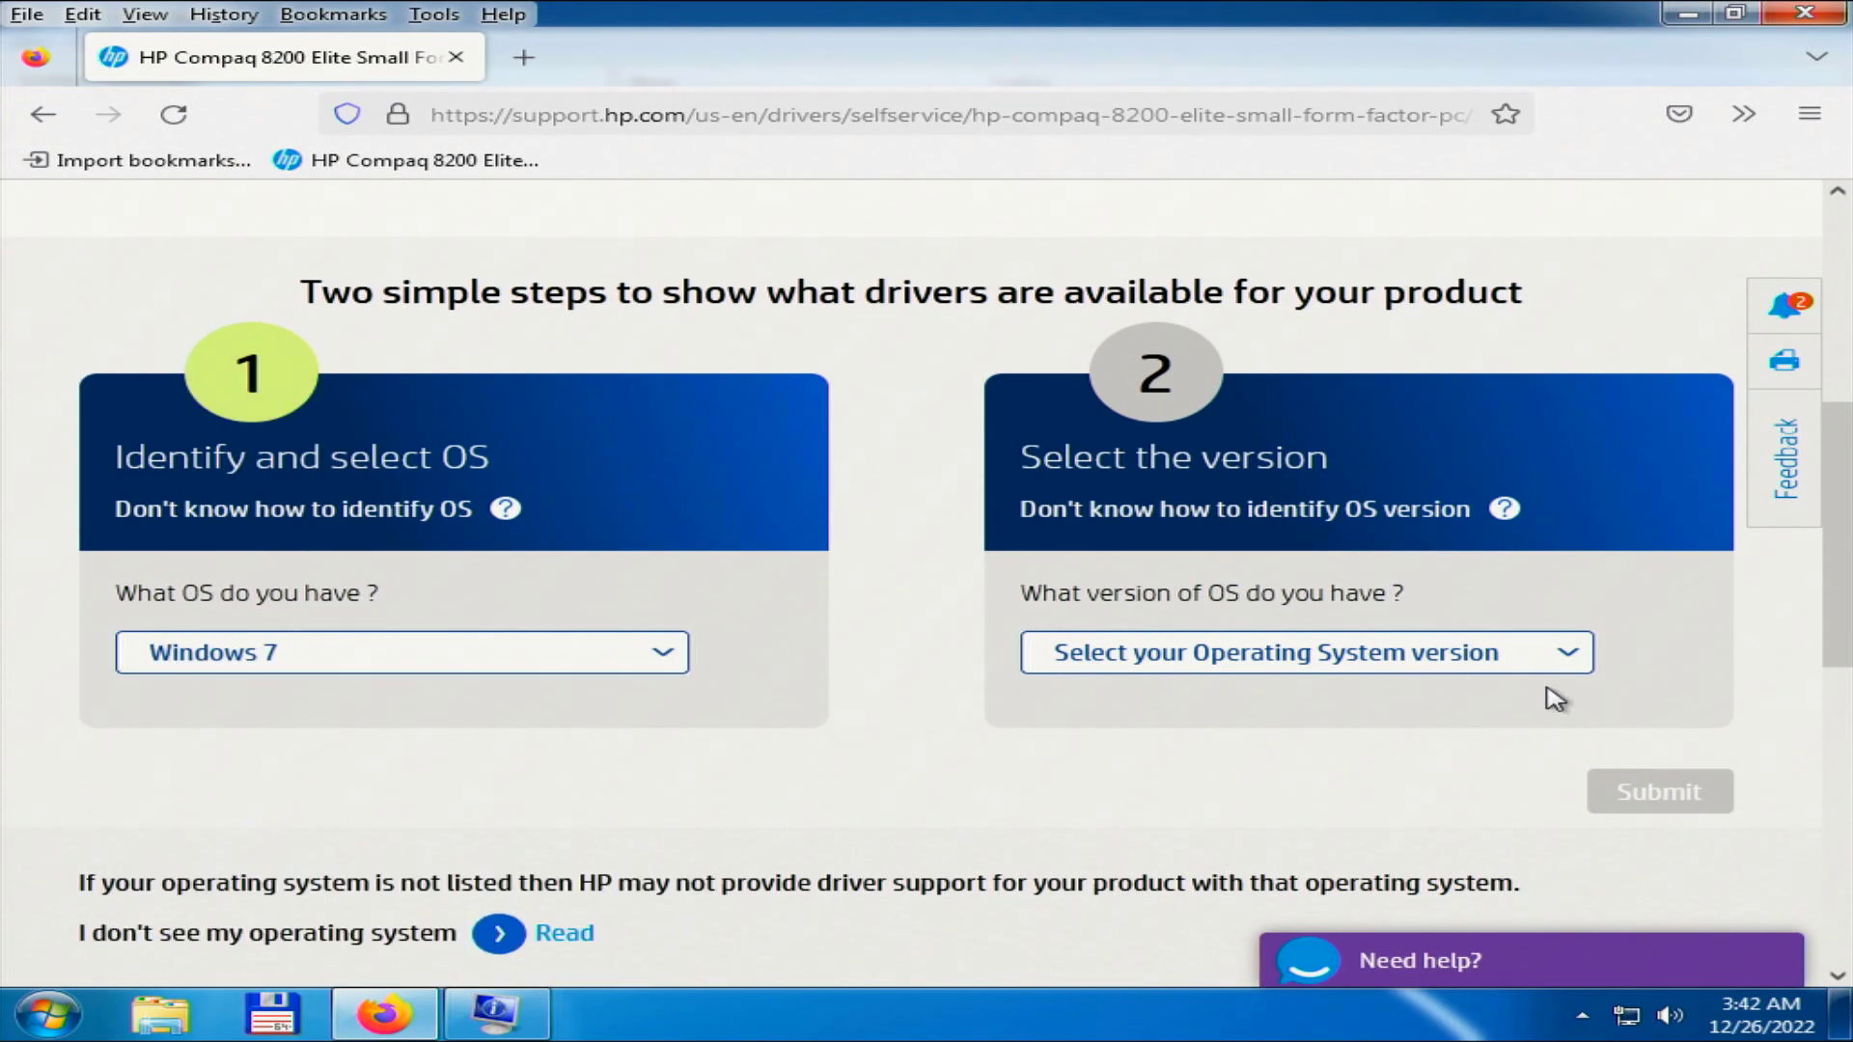
{"action": "left_click", "coordinate": [1573, 657]}
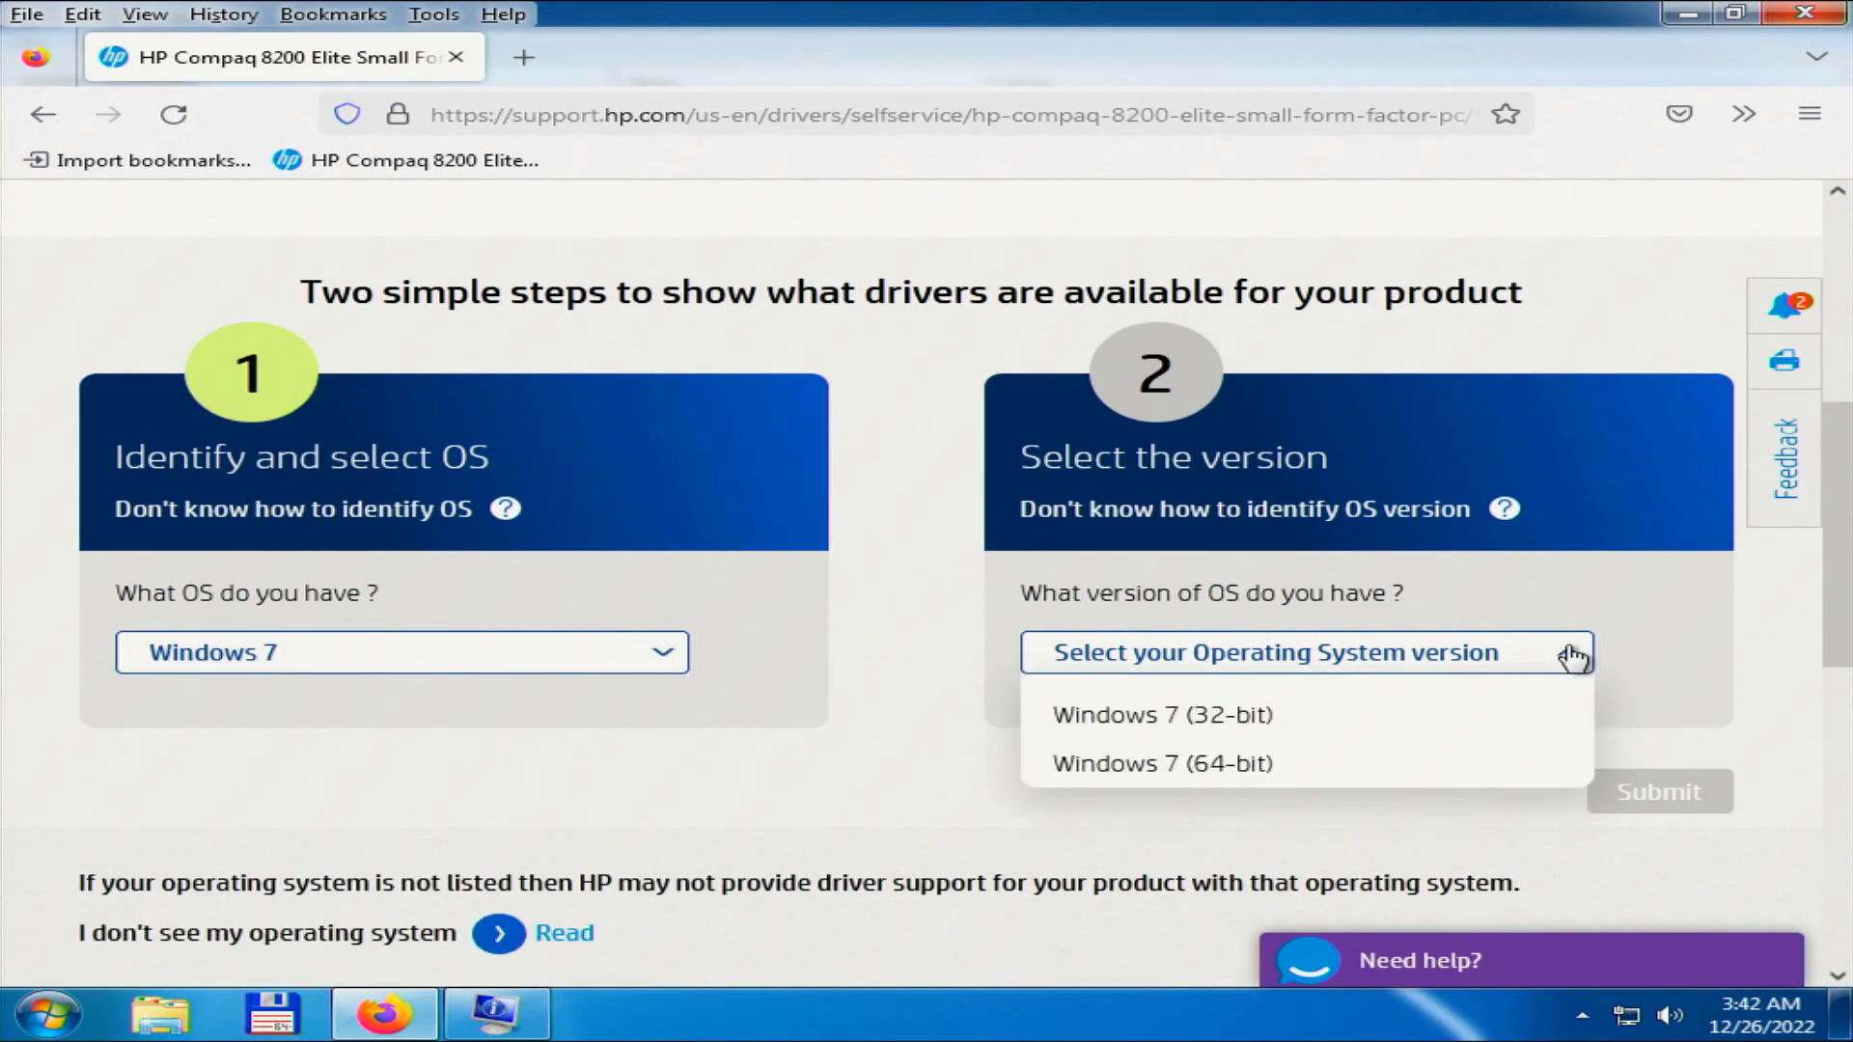
{"action": "left_click", "coordinate": [1228, 768]}
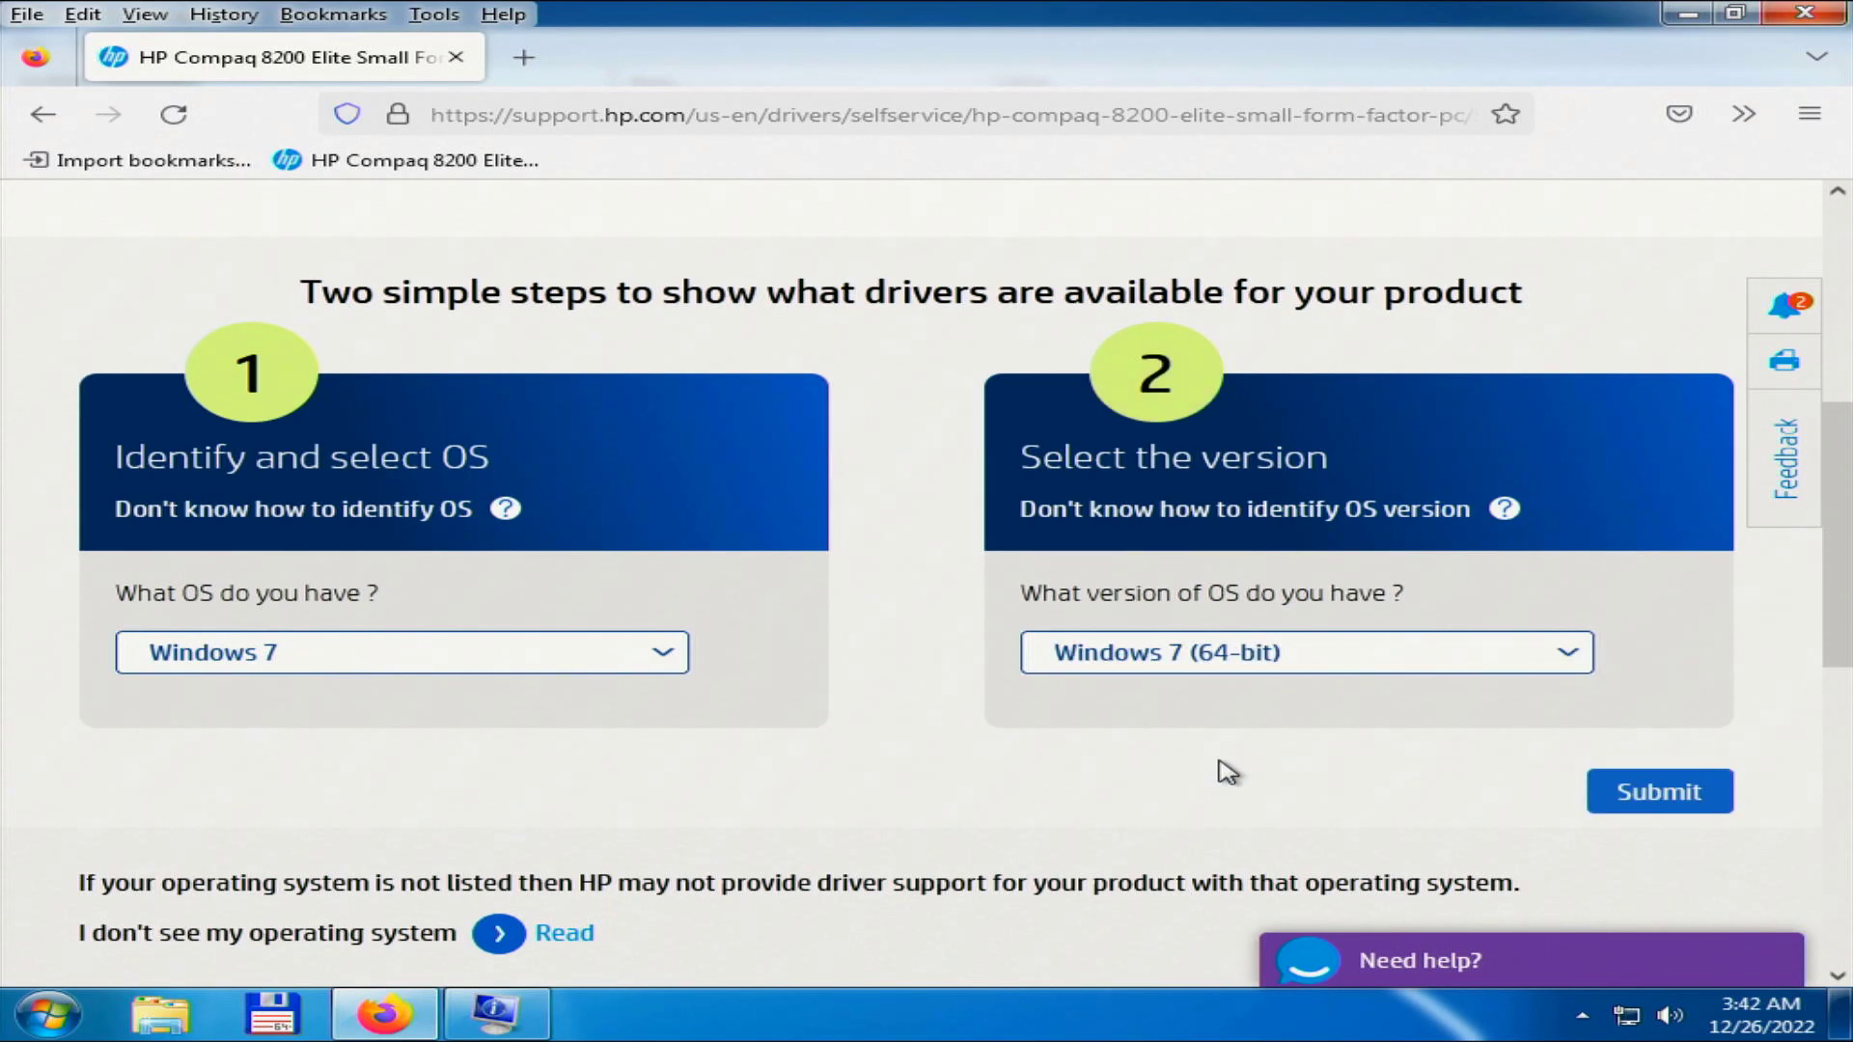
{"action": "scroll", "coordinate": [1214, 753], "scroll_direction": "down", "scroll_amount": 3}
{"action": "left_click", "coordinate": [1691, 534]}
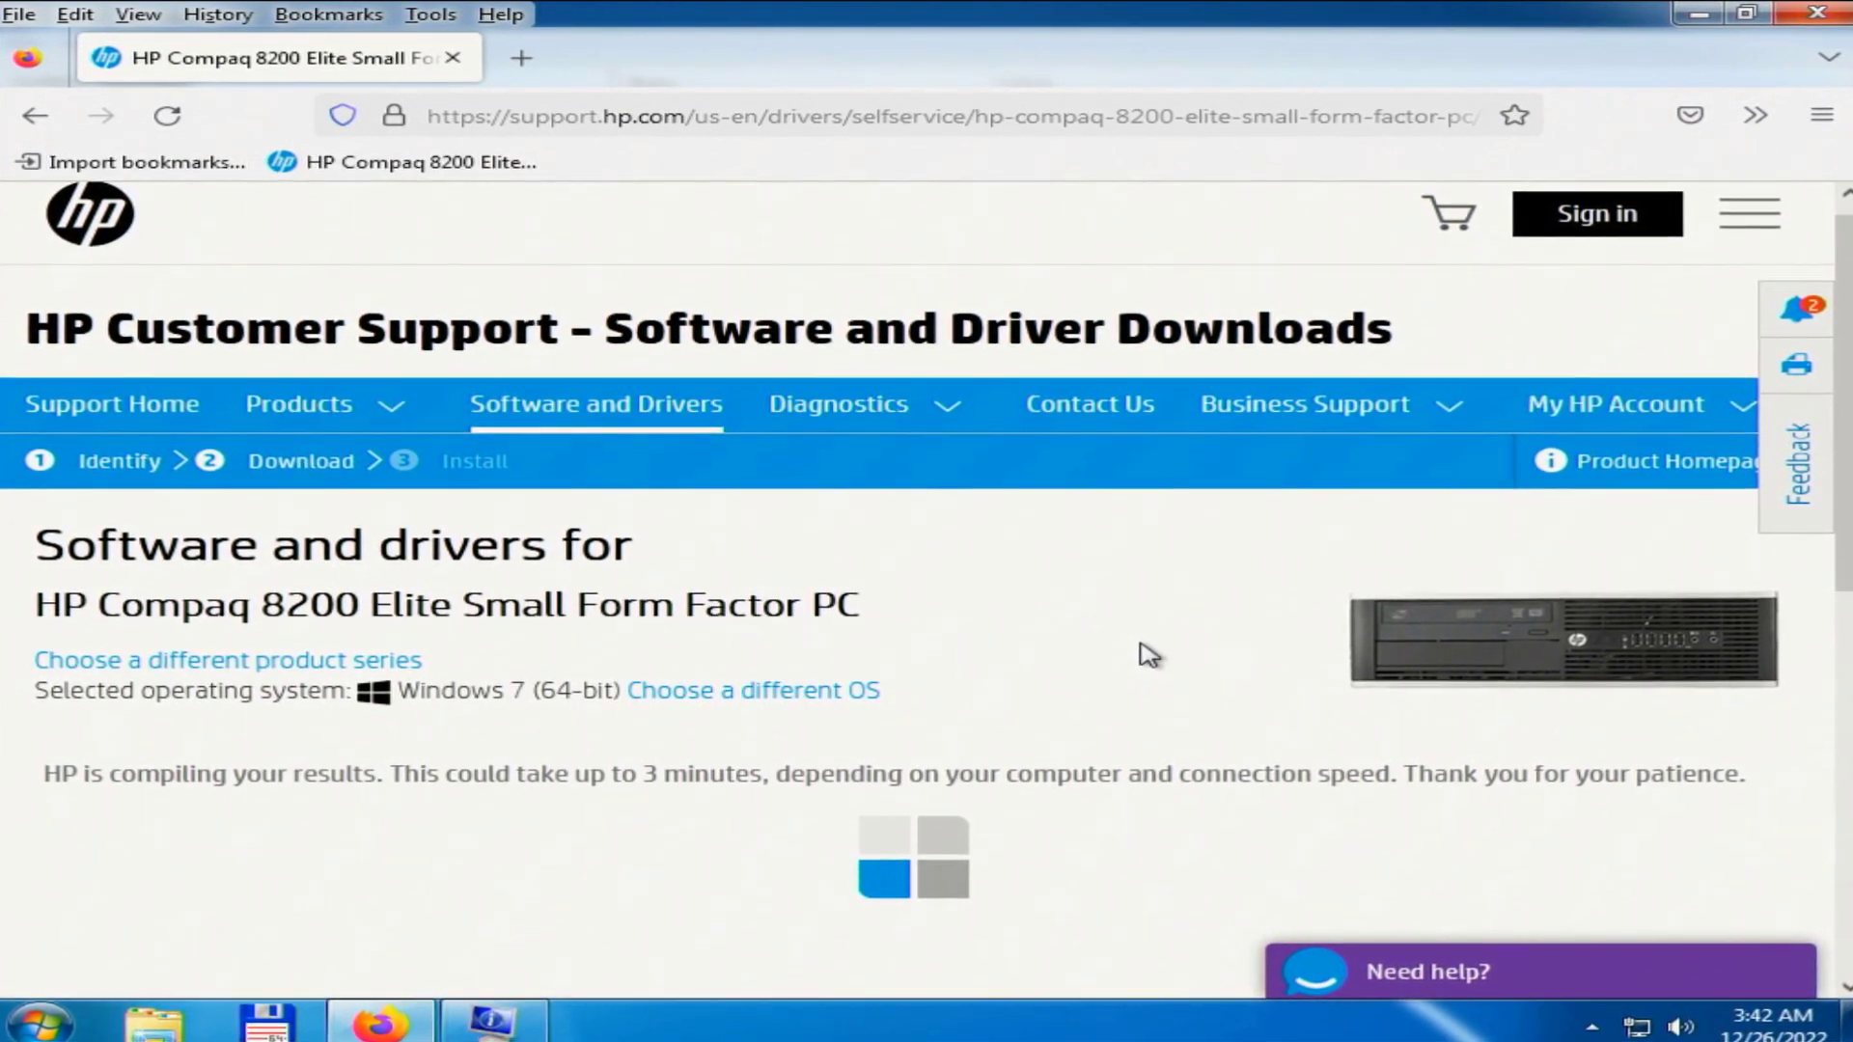
- Expand the BIOS category and show details of the ROM Firmware package
{"action": "scroll", "coordinate": [1146, 652], "scroll_direction": "down", "scroll_amount": 4}
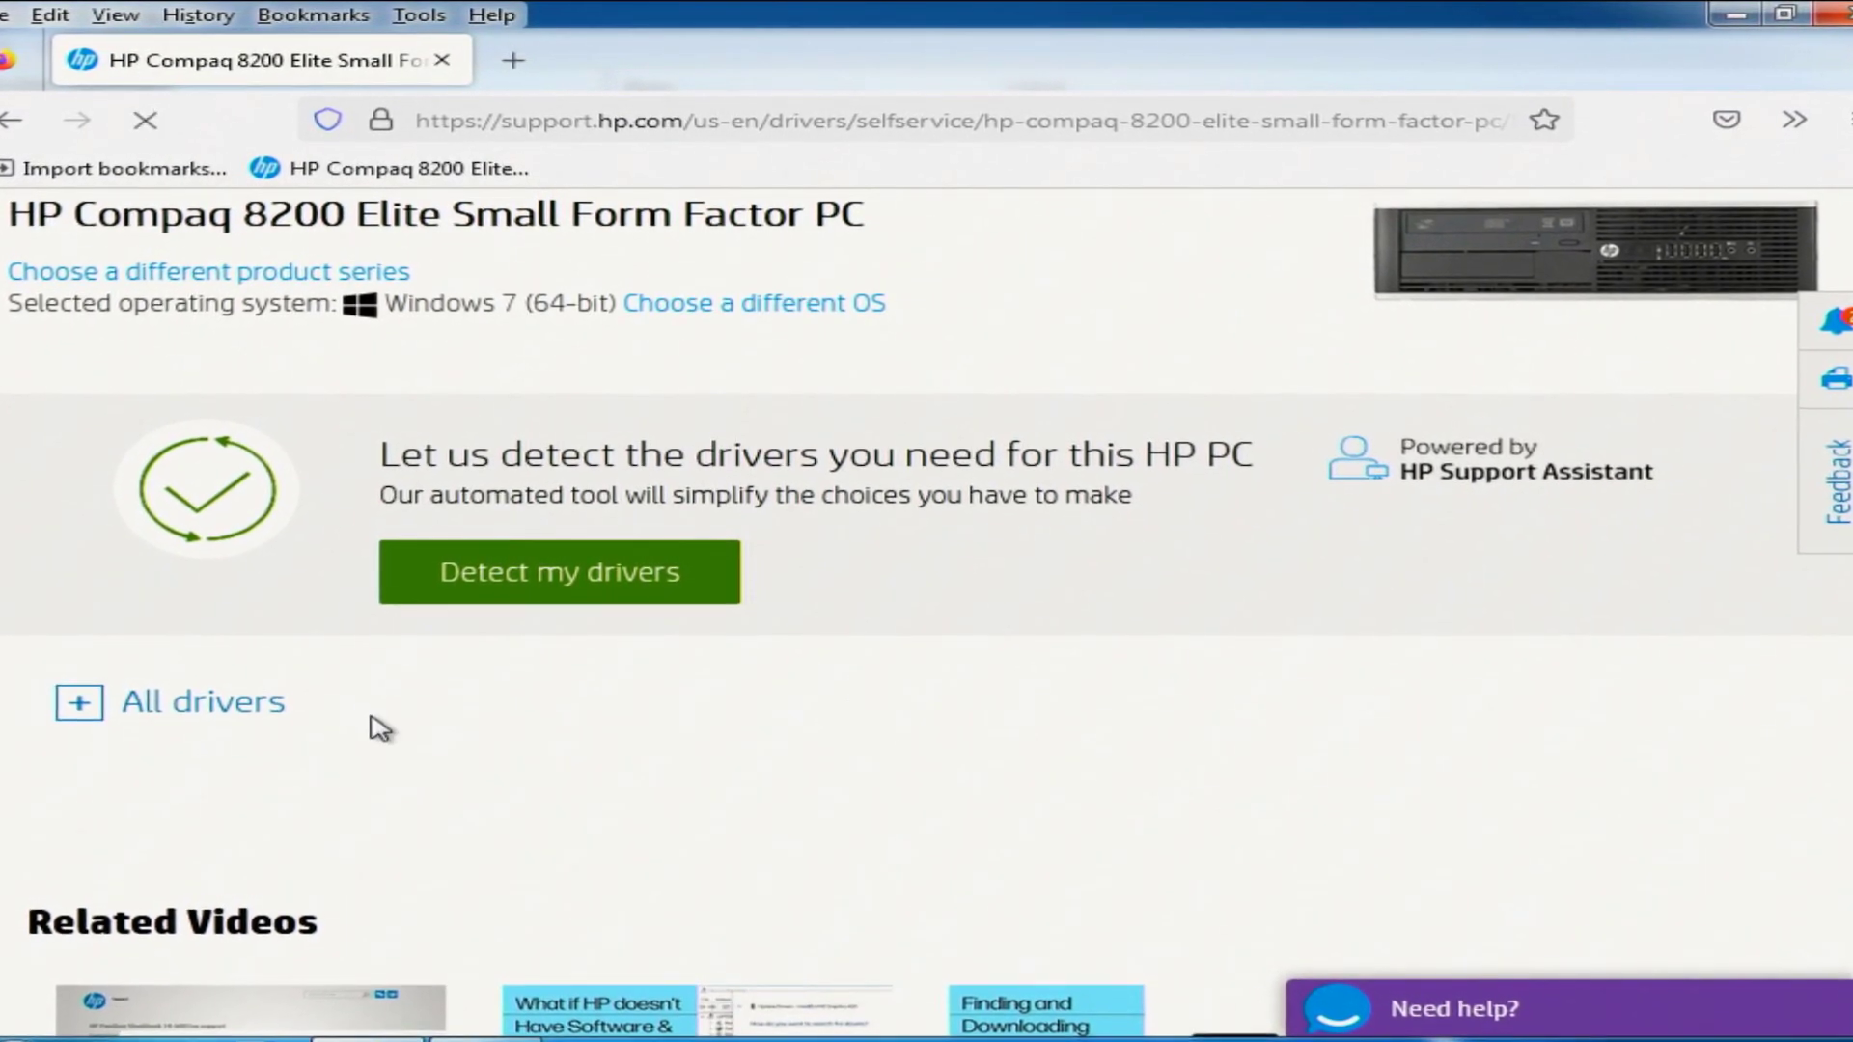
{"action": "left_click", "coordinate": [74, 709]}
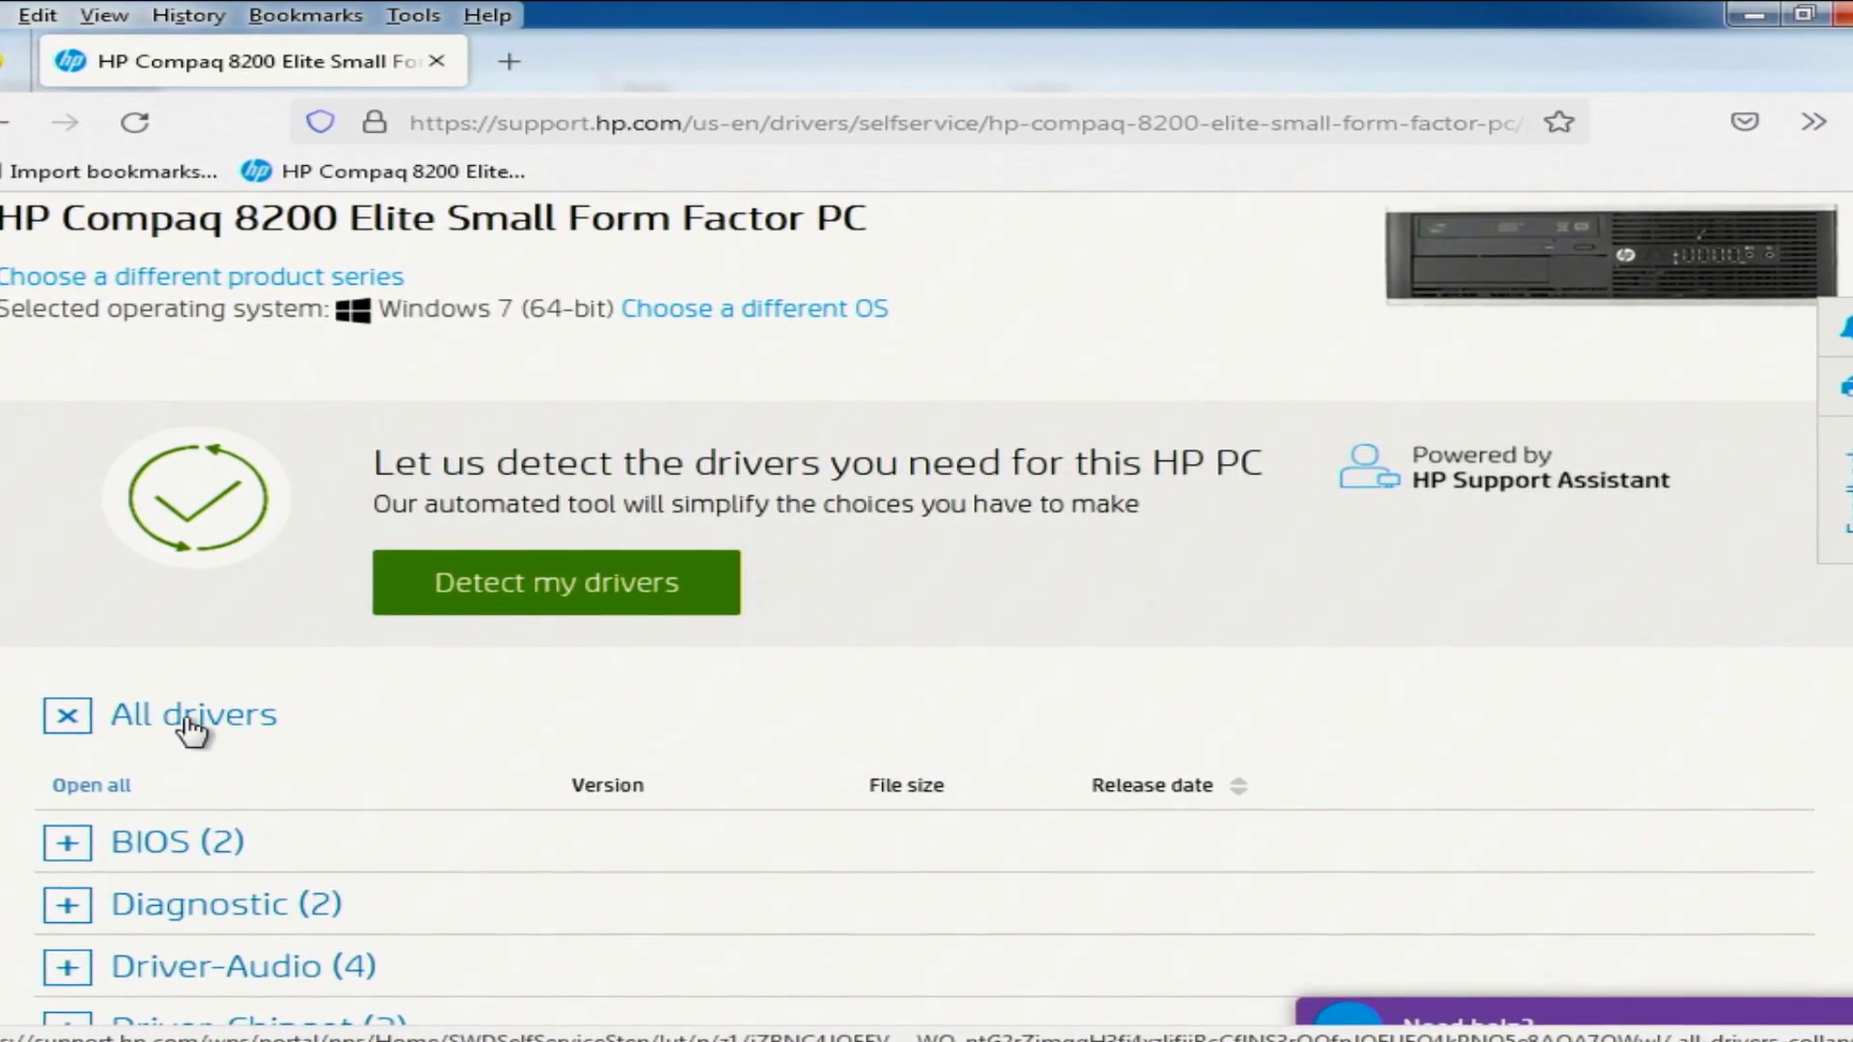
{"action": "left_click", "coordinate": [145, 846]}
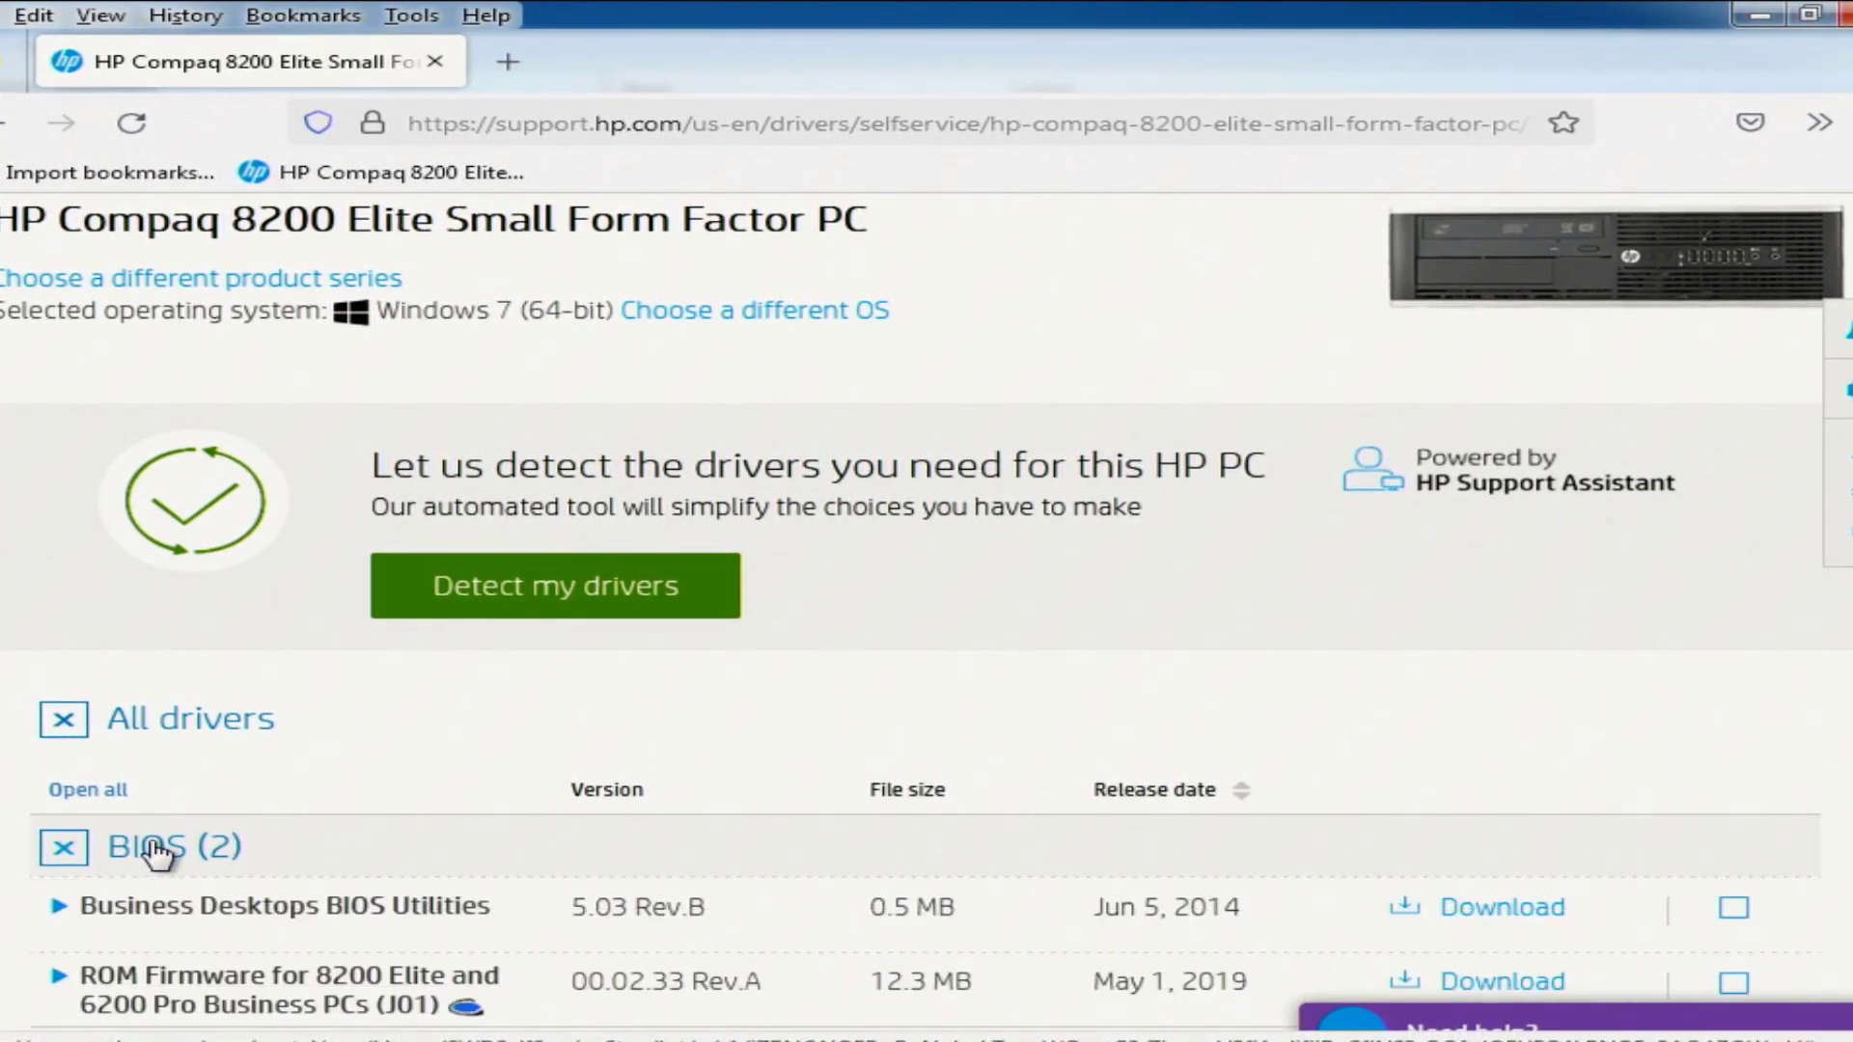
{"action": "scroll", "coordinate": [436, 767], "scroll_direction": "down", "scroll_amount": 5}
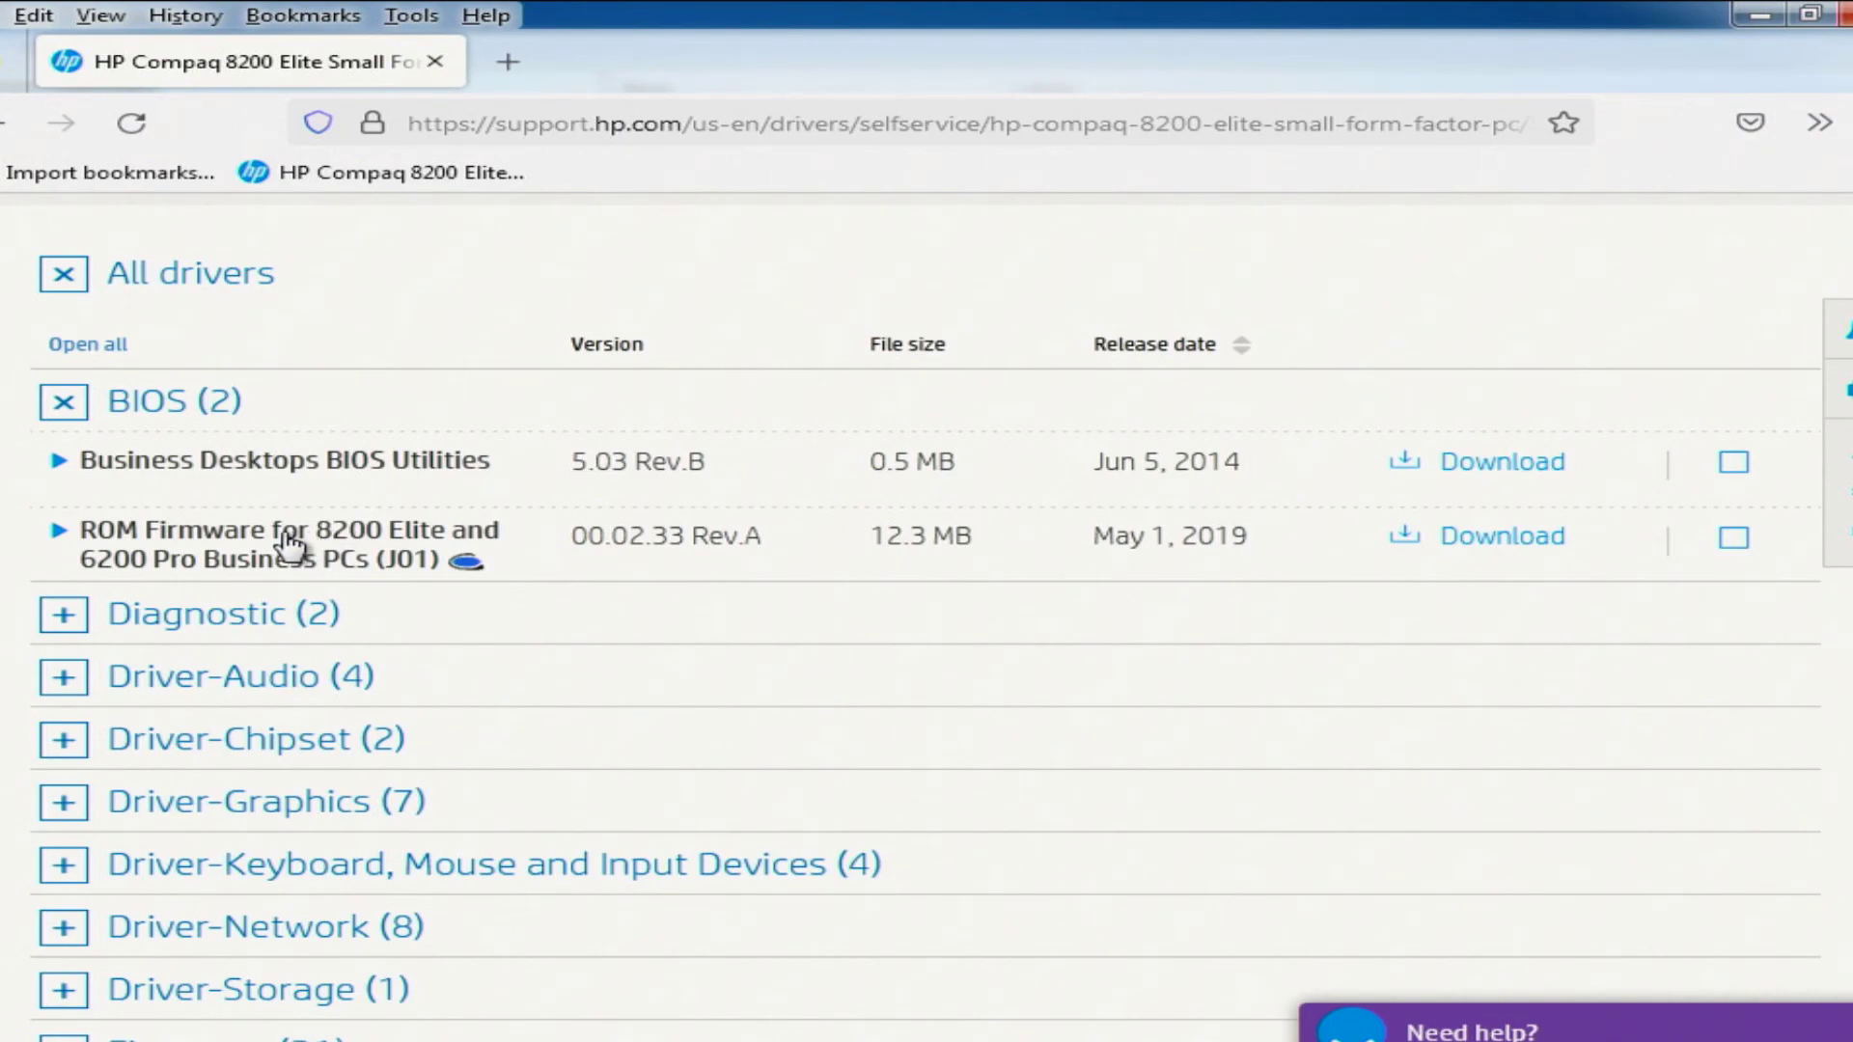
{"action": "left_click", "coordinate": [279, 543]}
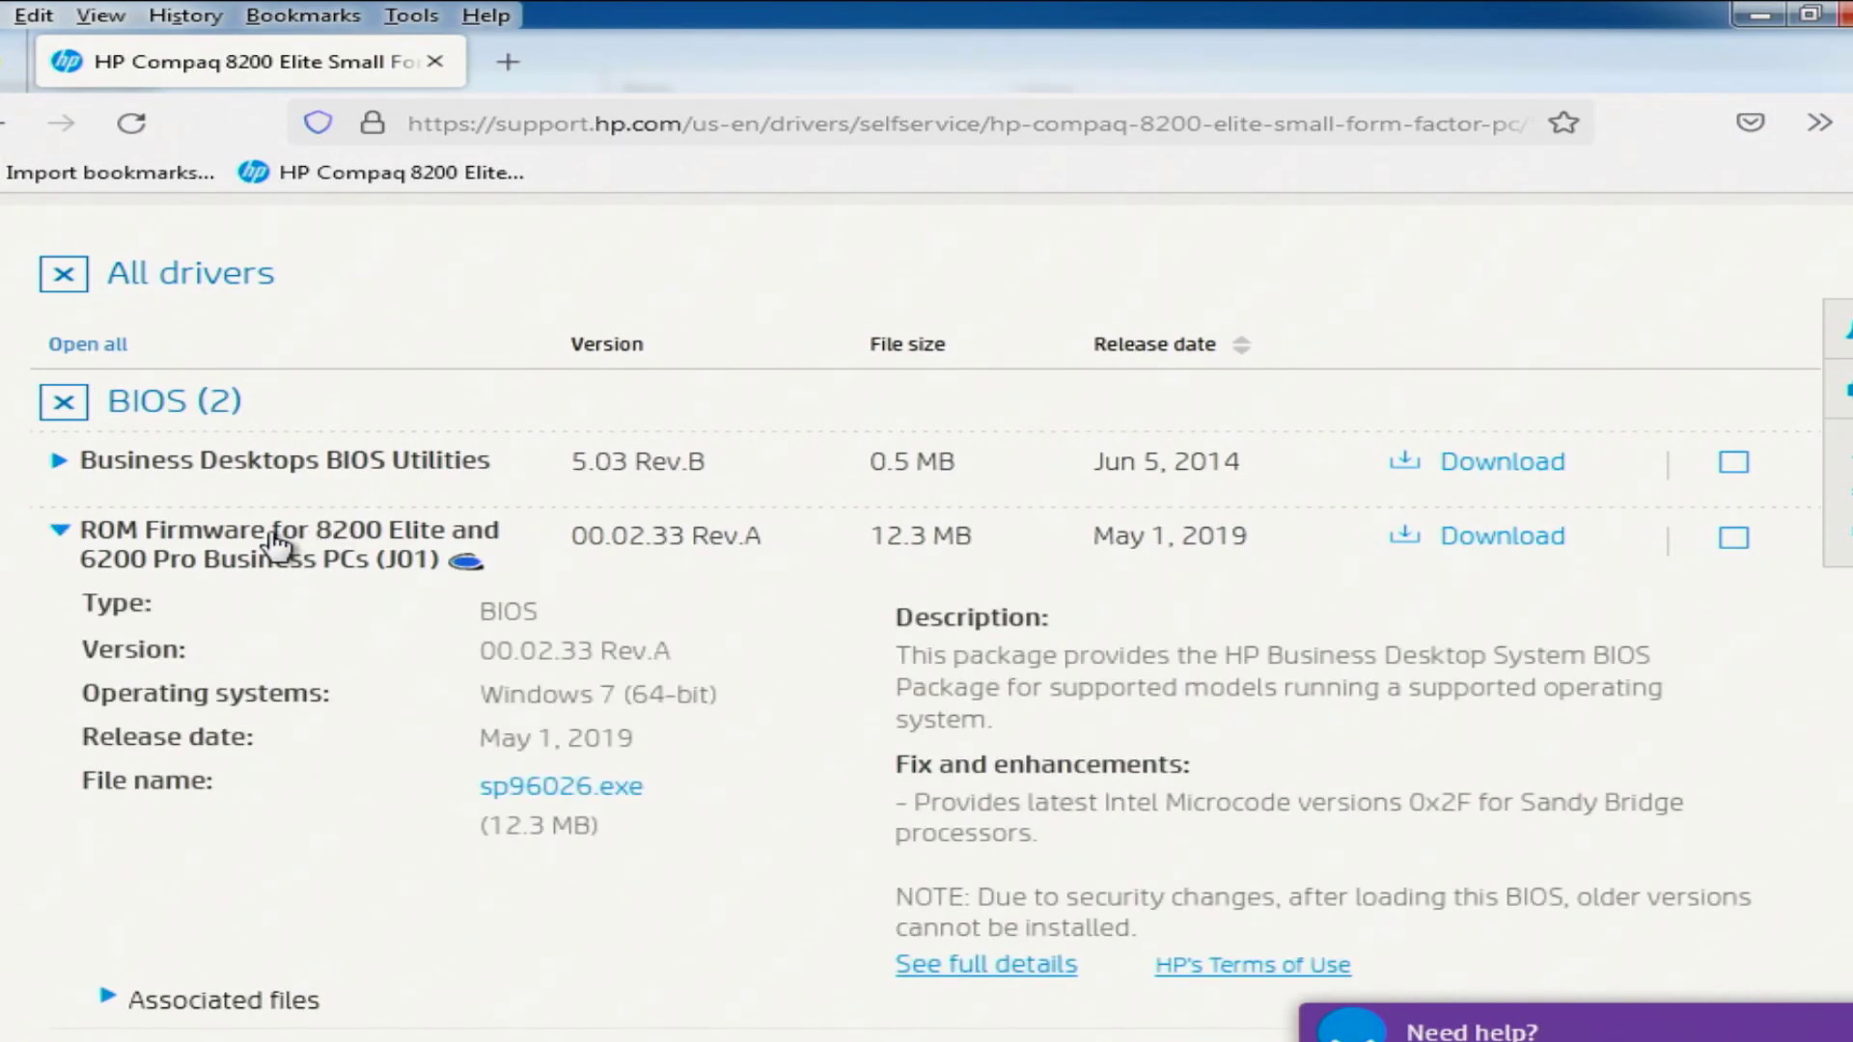
- List previous ROM Firmware versions and scroll down to the 2.09 Rev. A entry
{"action": "scroll", "coordinate": [294, 556], "scroll_direction": "down", "scroll_amount": 3}
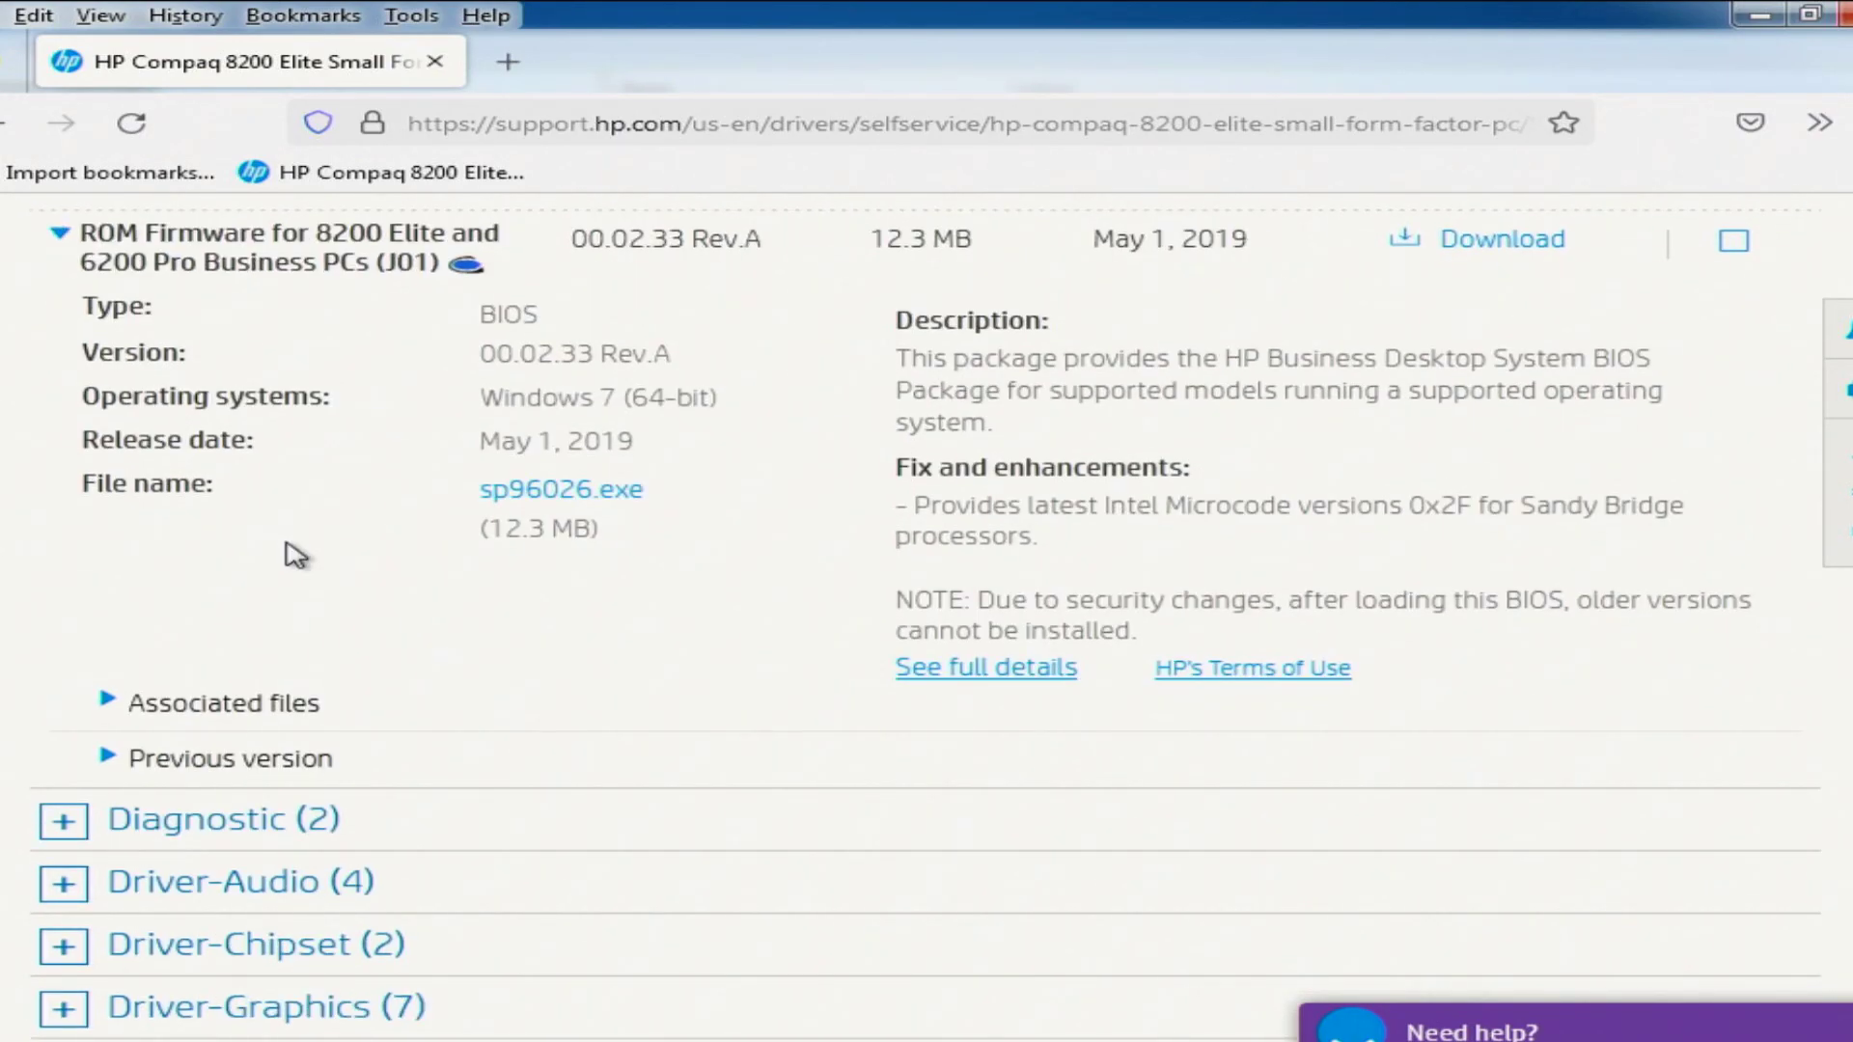
{"action": "left_click", "coordinate": [240, 767]}
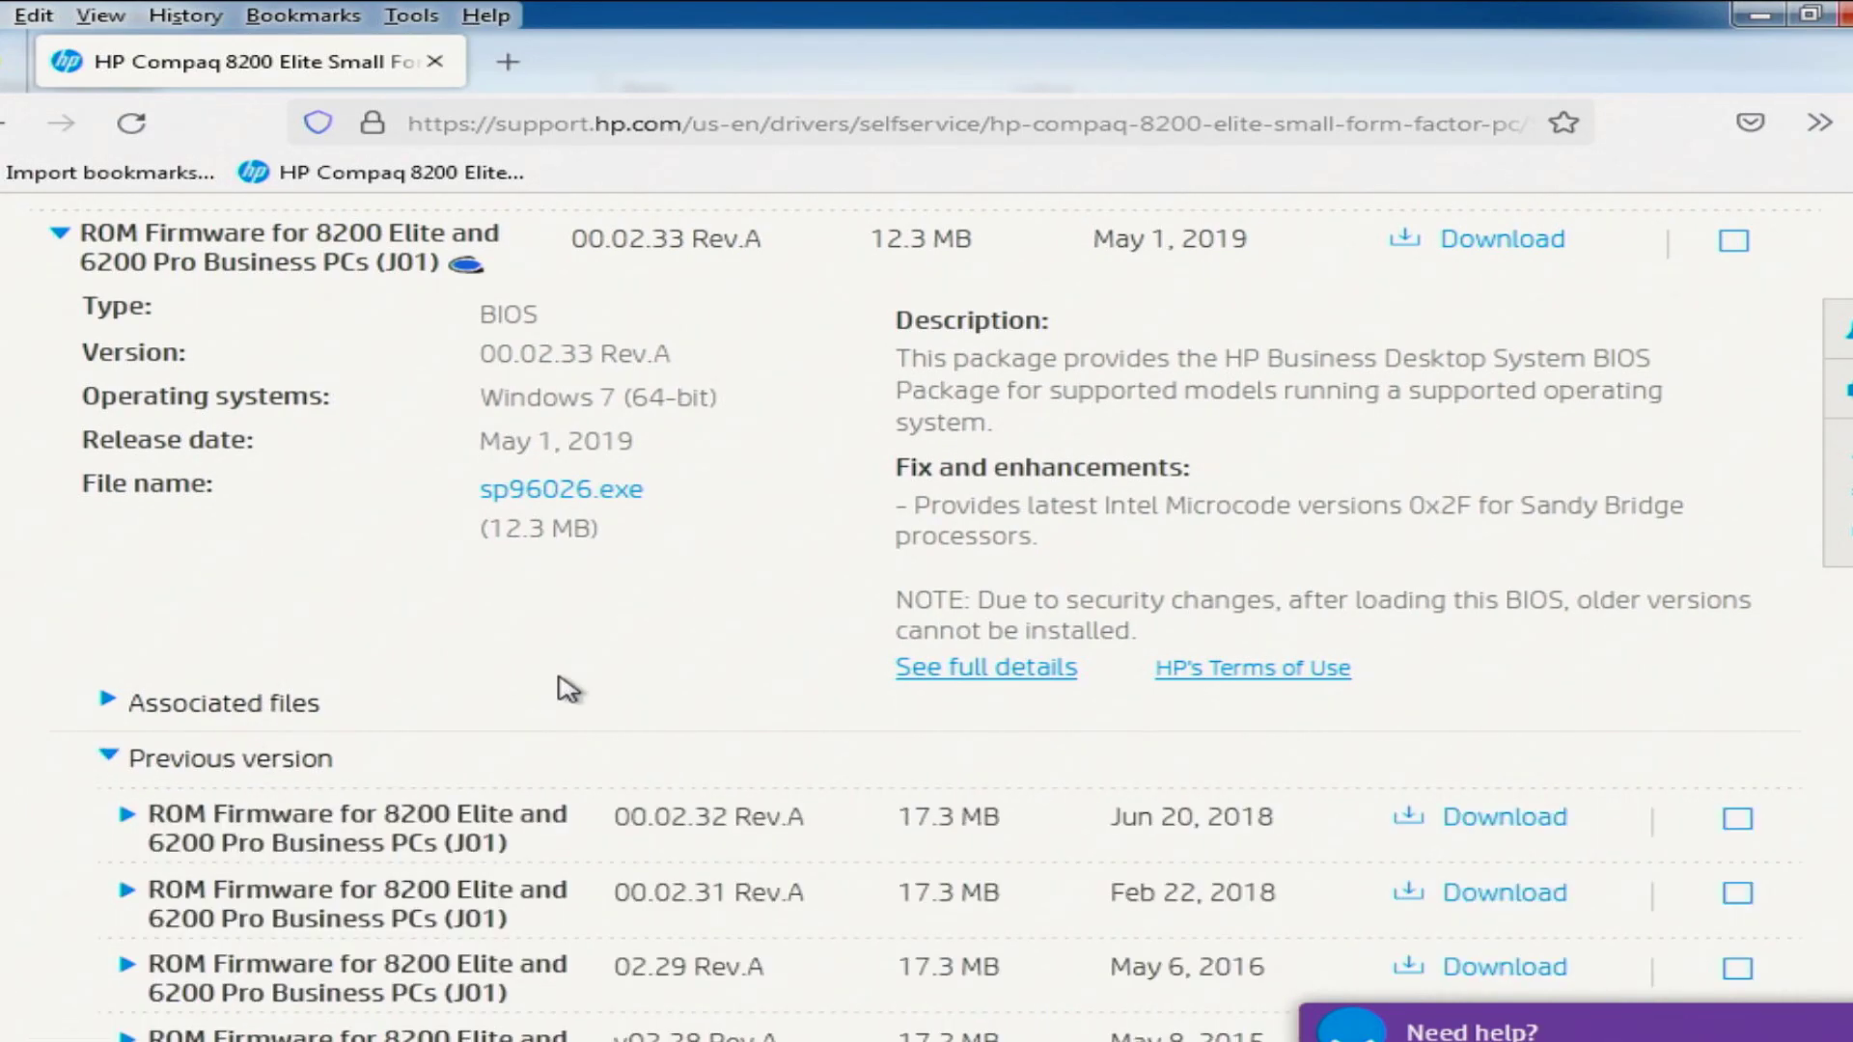
{"action": "scroll", "coordinate": [563, 685], "scroll_direction": "down", "scroll_amount": 3}
{"action": "scroll", "coordinate": [563, 680], "scroll_direction": "down", "scroll_amount": 3}
{"action": "scroll", "coordinate": [562, 682], "scroll_direction": "down", "scroll_amount": 2}
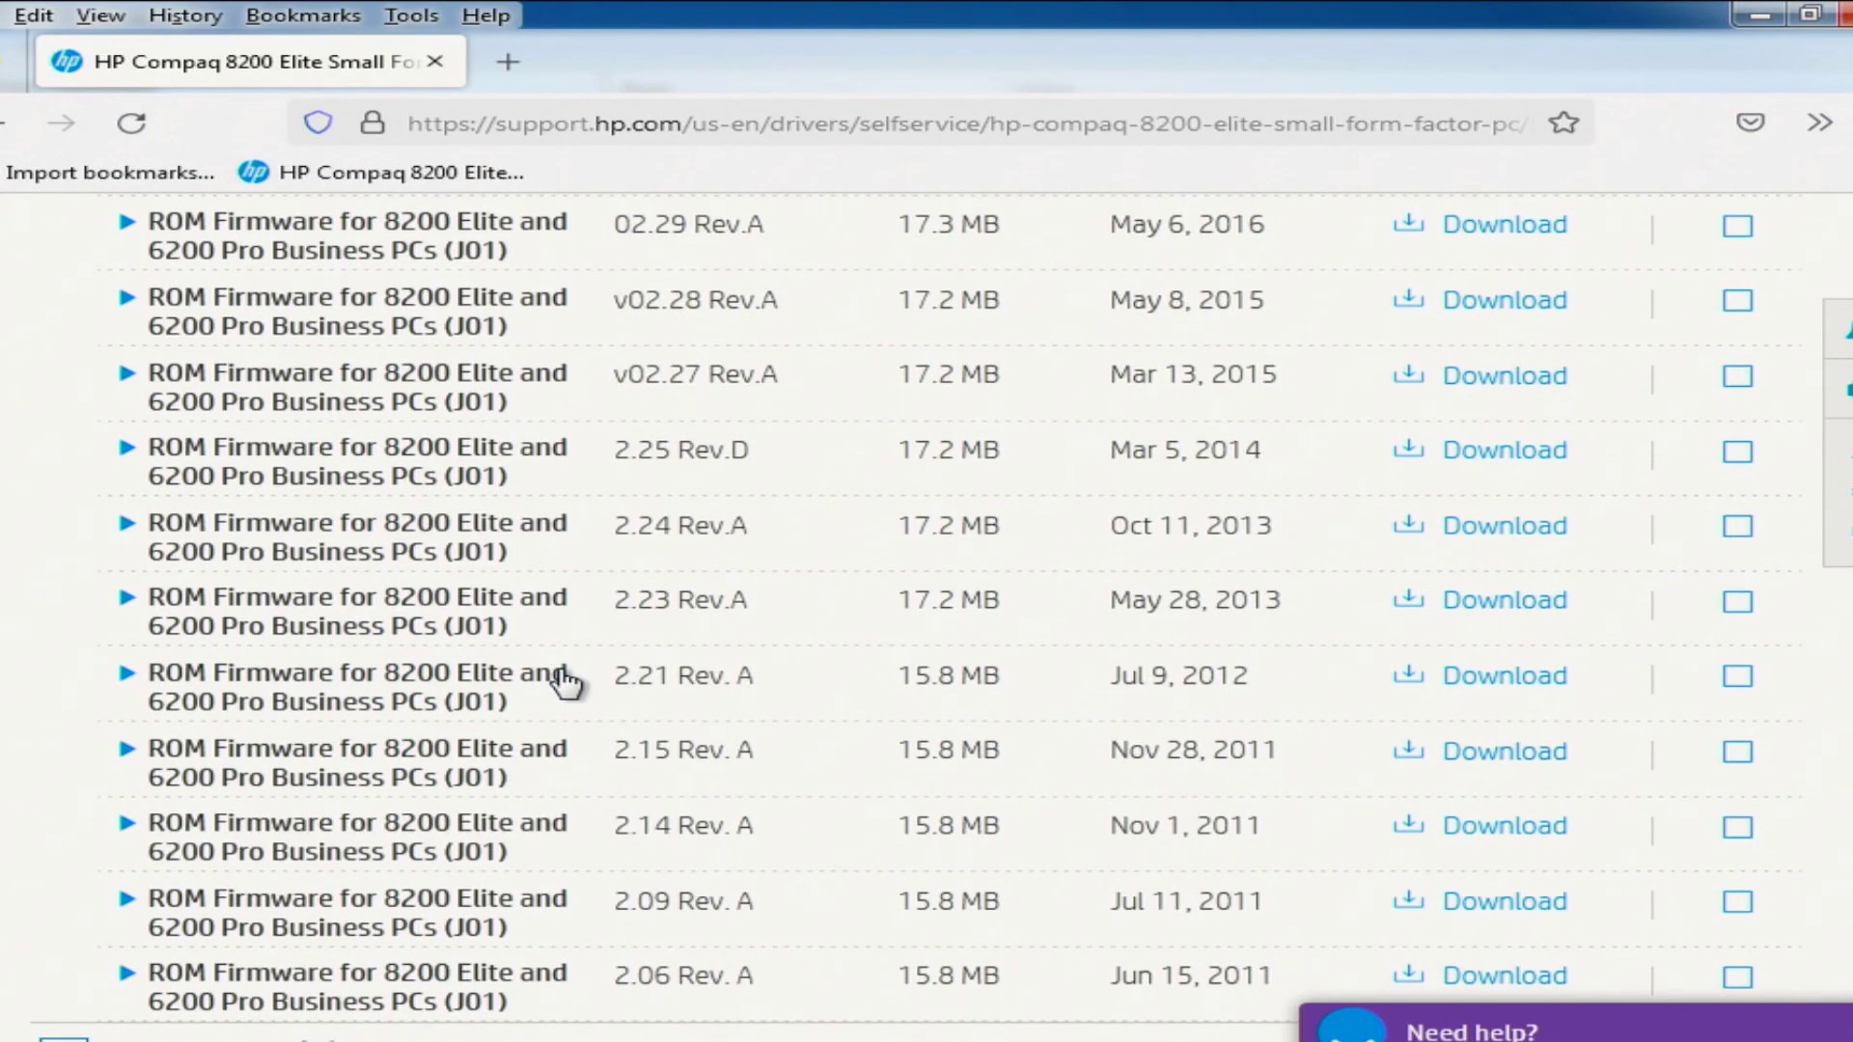
{"action": "scroll", "coordinate": [563, 683], "scroll_direction": "down", "scroll_amount": 2}
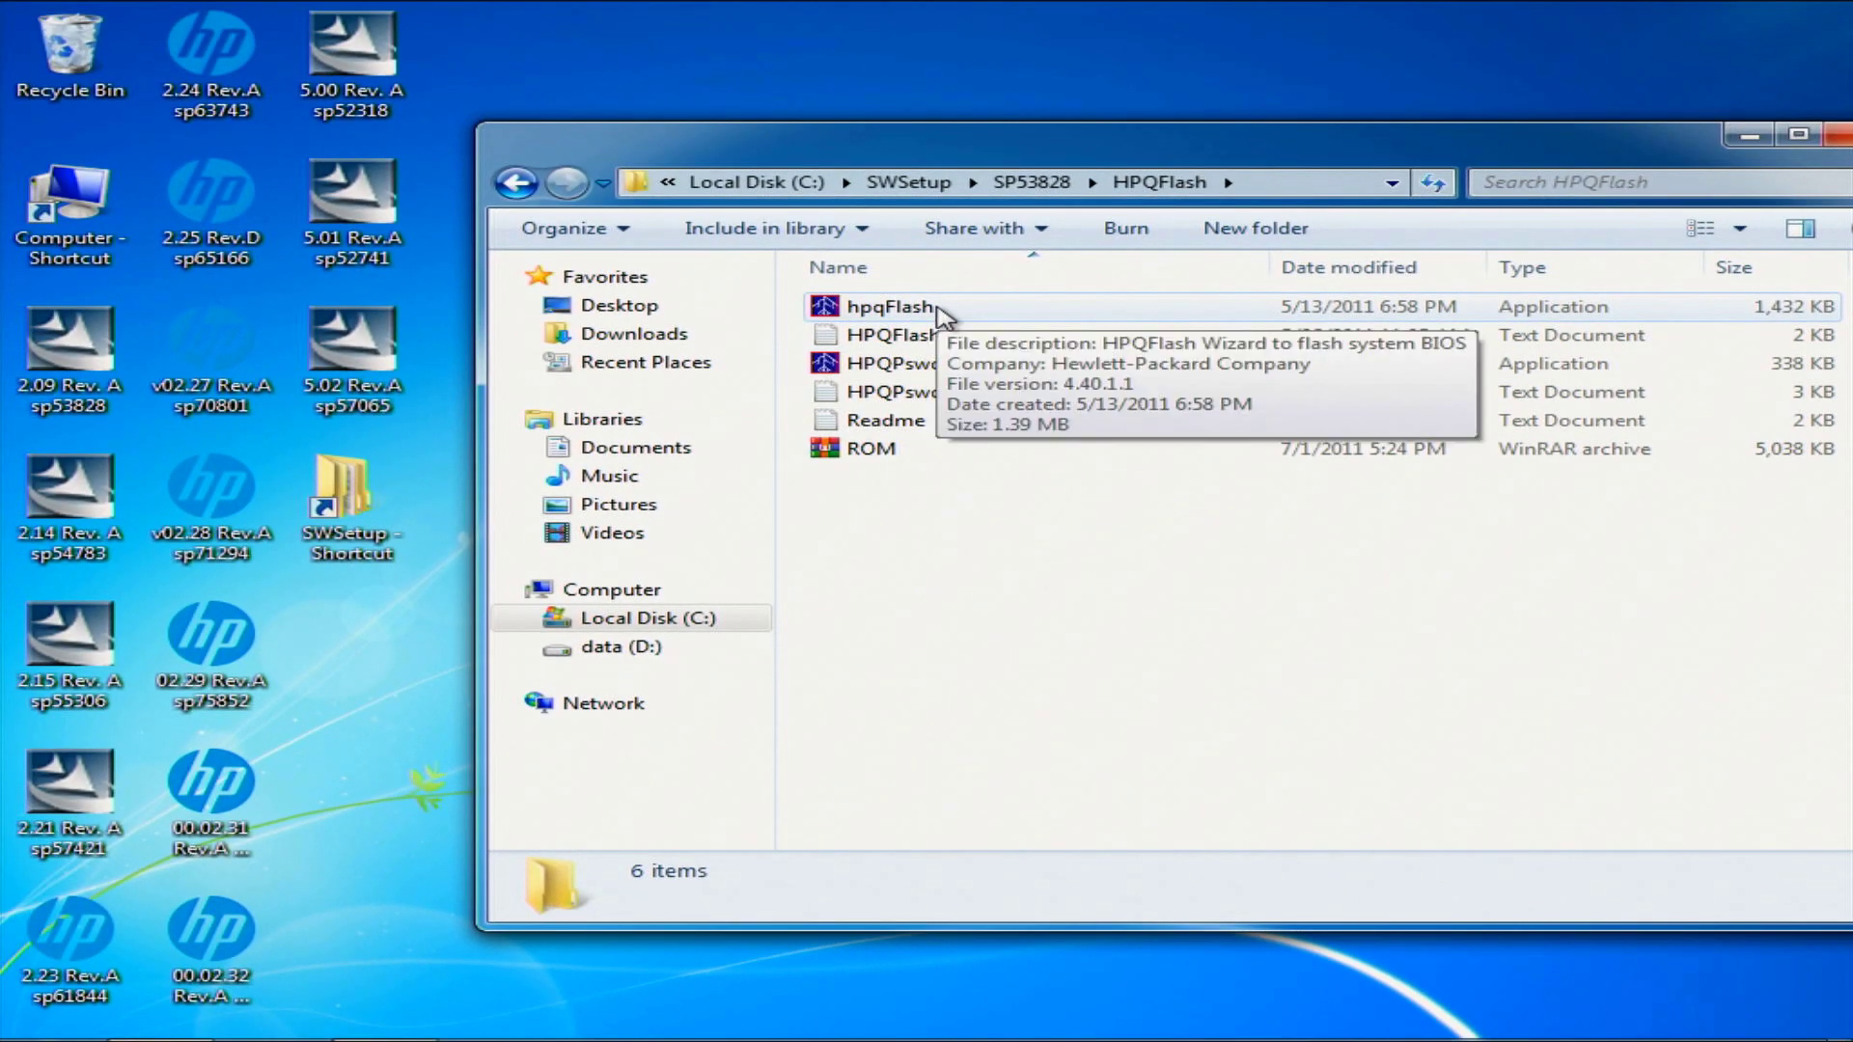
- Launch hpqFlash and confirm the wizard pages to begin the BIOS 2.09 flash
{"action": "left_click", "coordinate": [936, 309]}
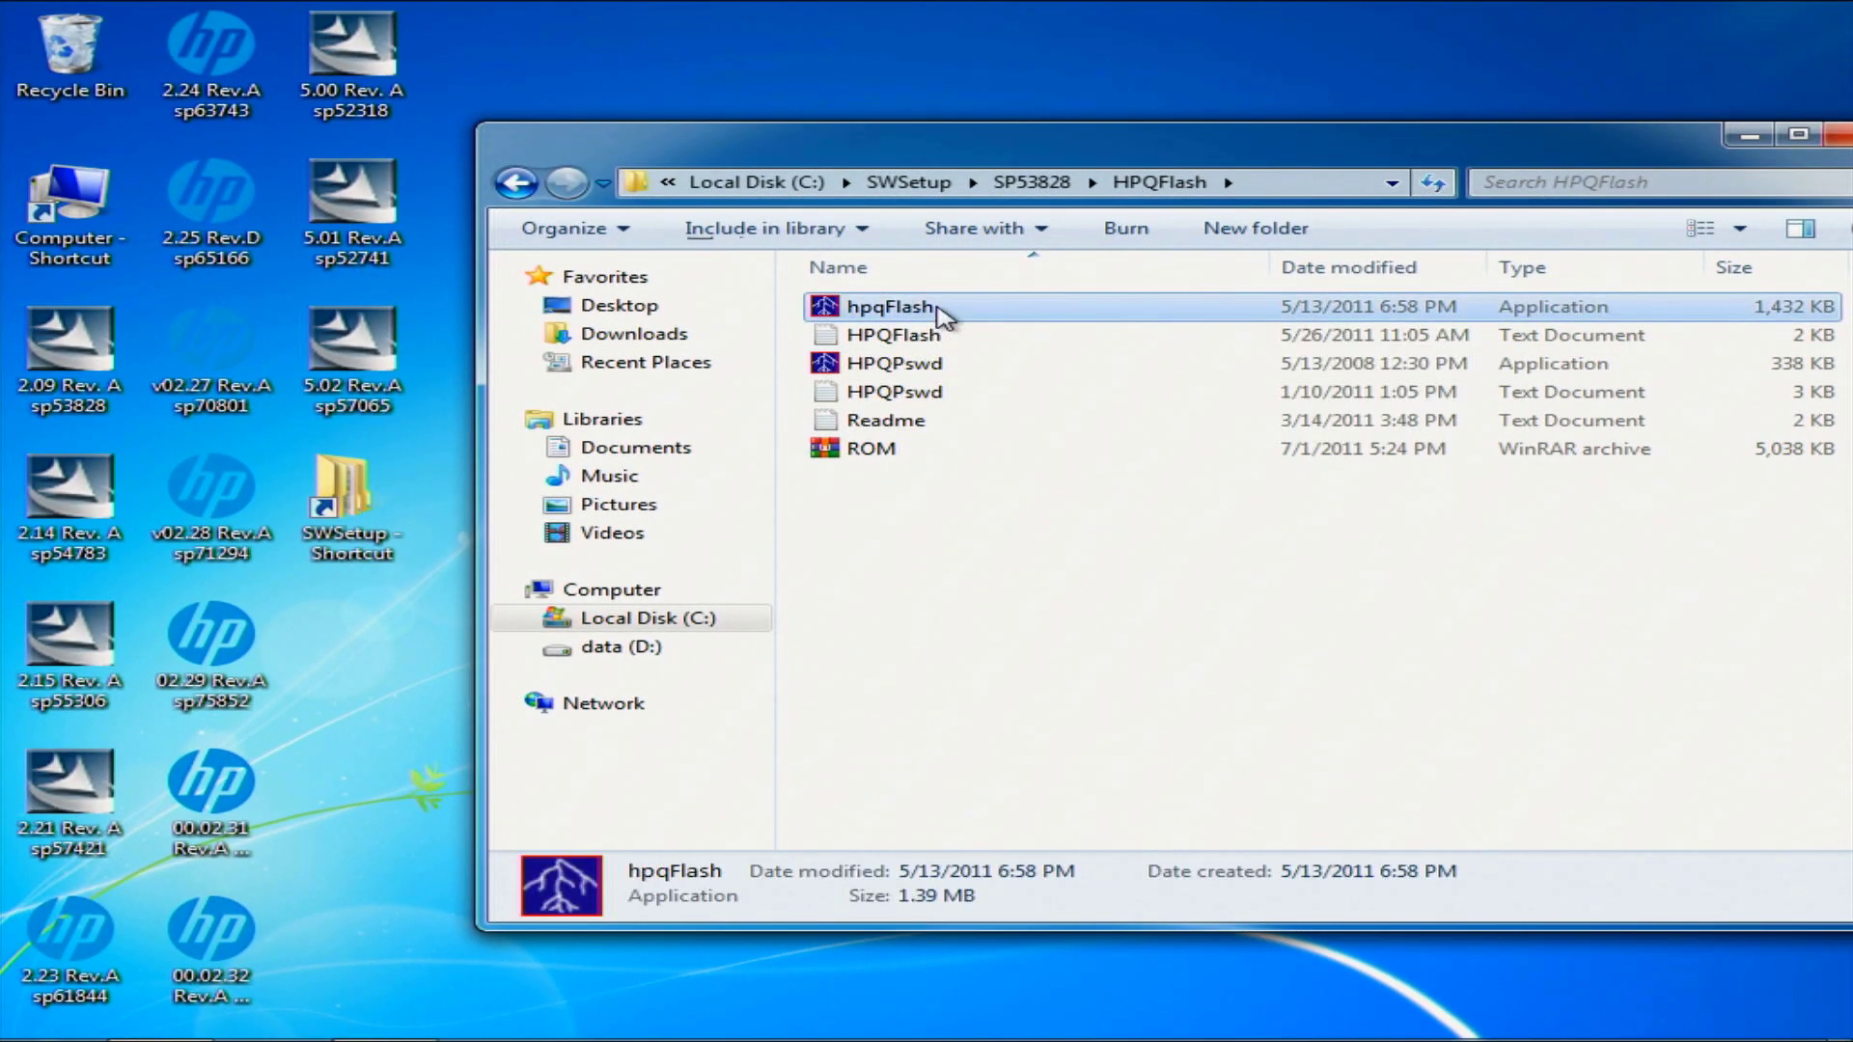
{"action": "double_click", "coordinate": [941, 309]}
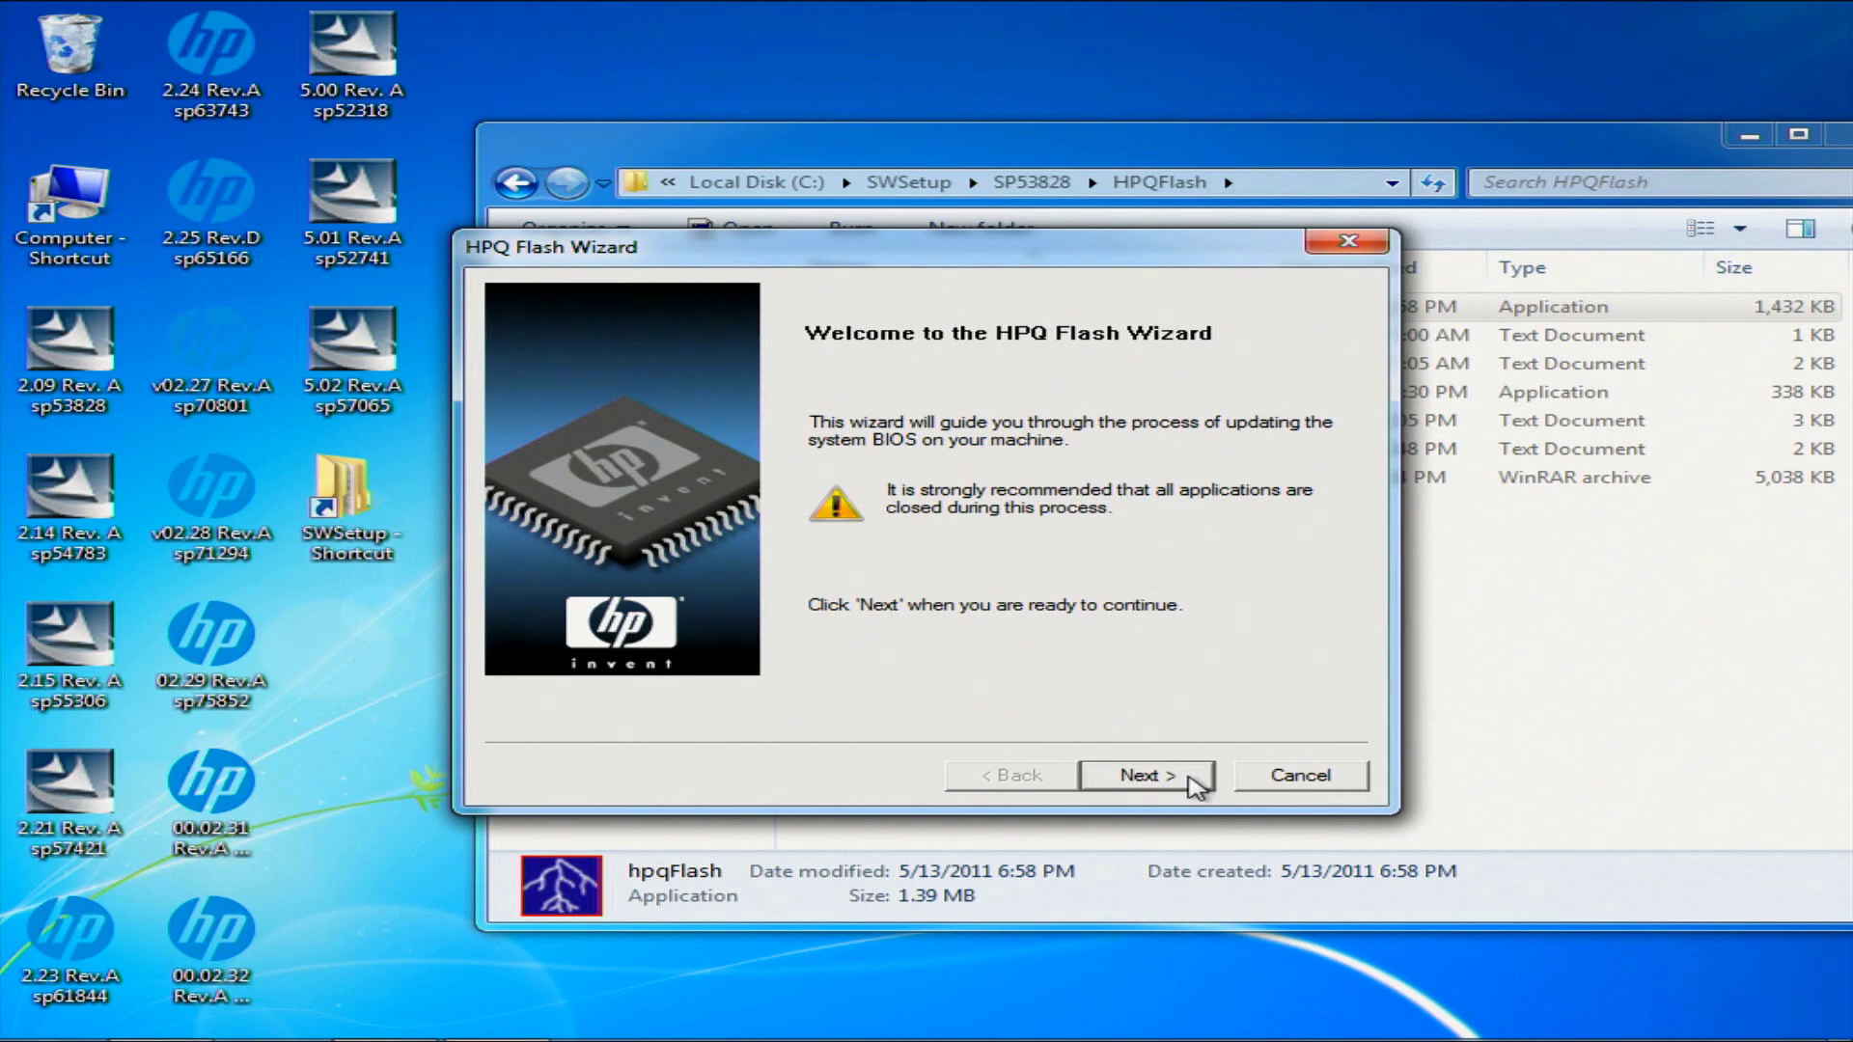
{"action": "left_click", "coordinate": [1191, 780]}
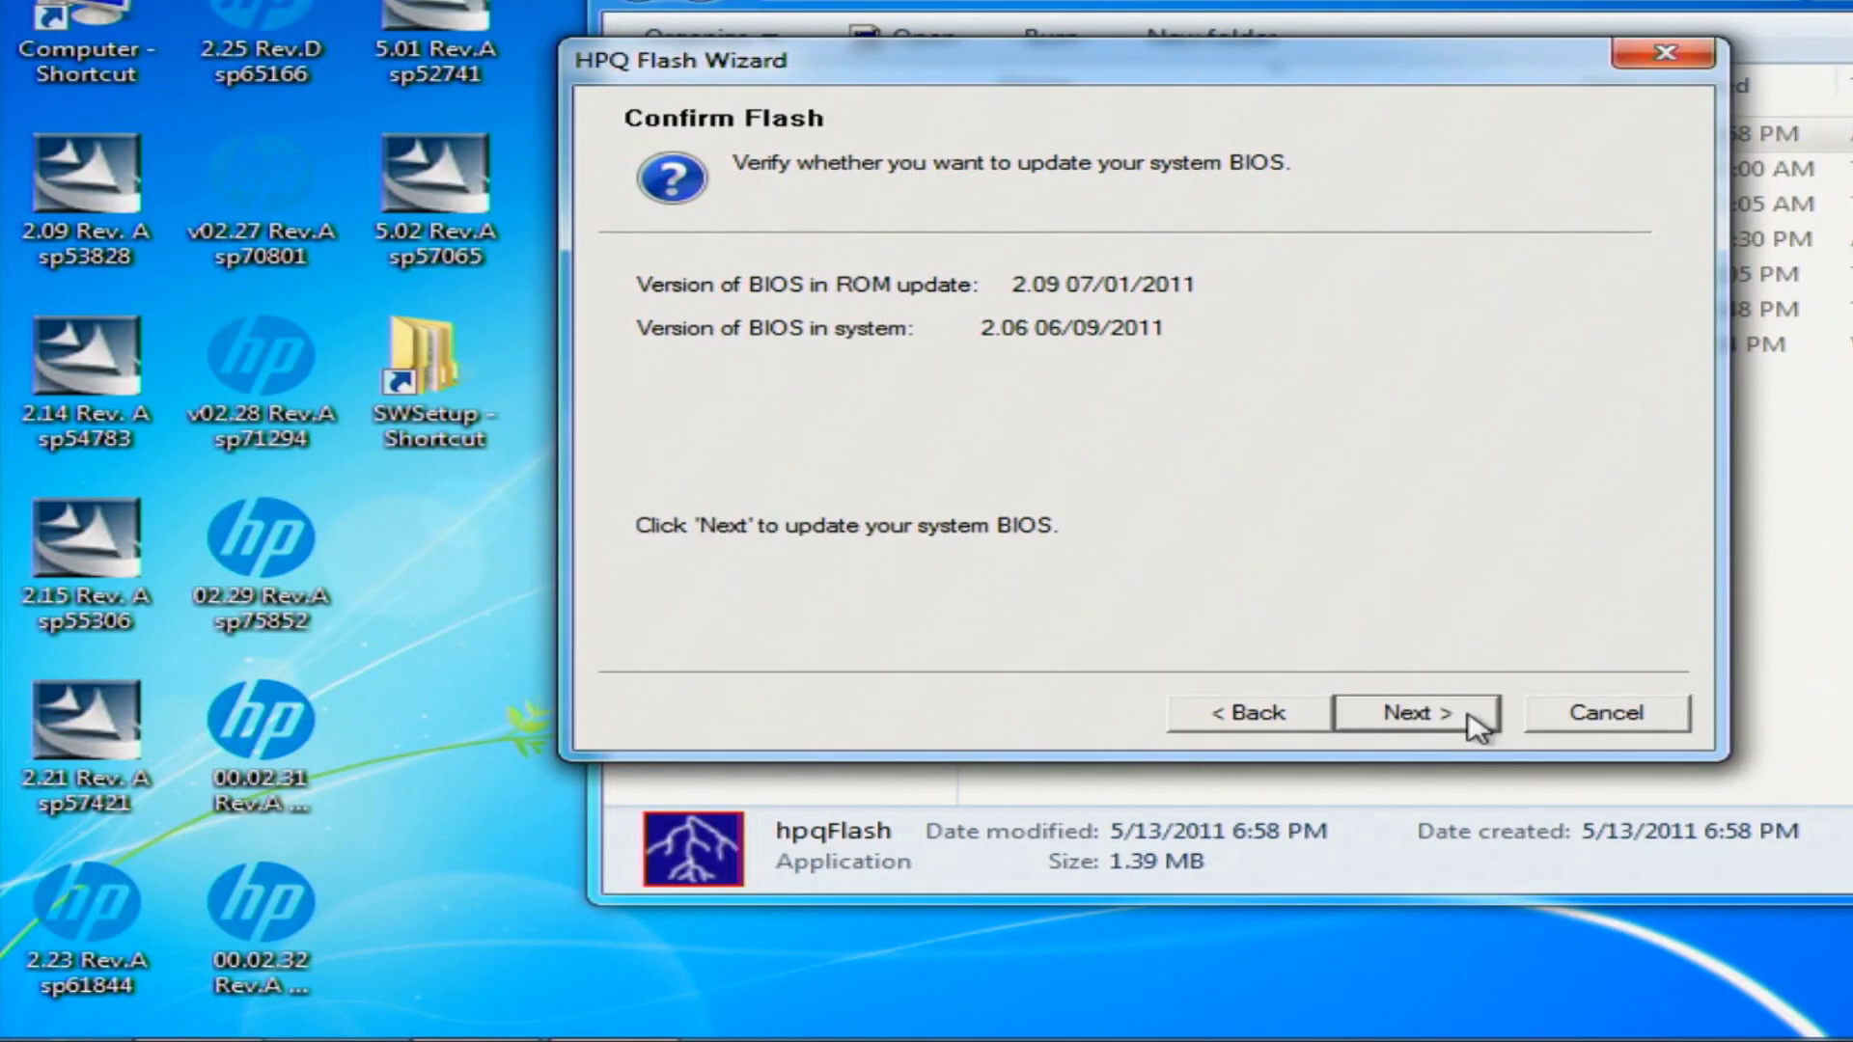
{"action": "left_click", "coordinate": [1468, 715]}
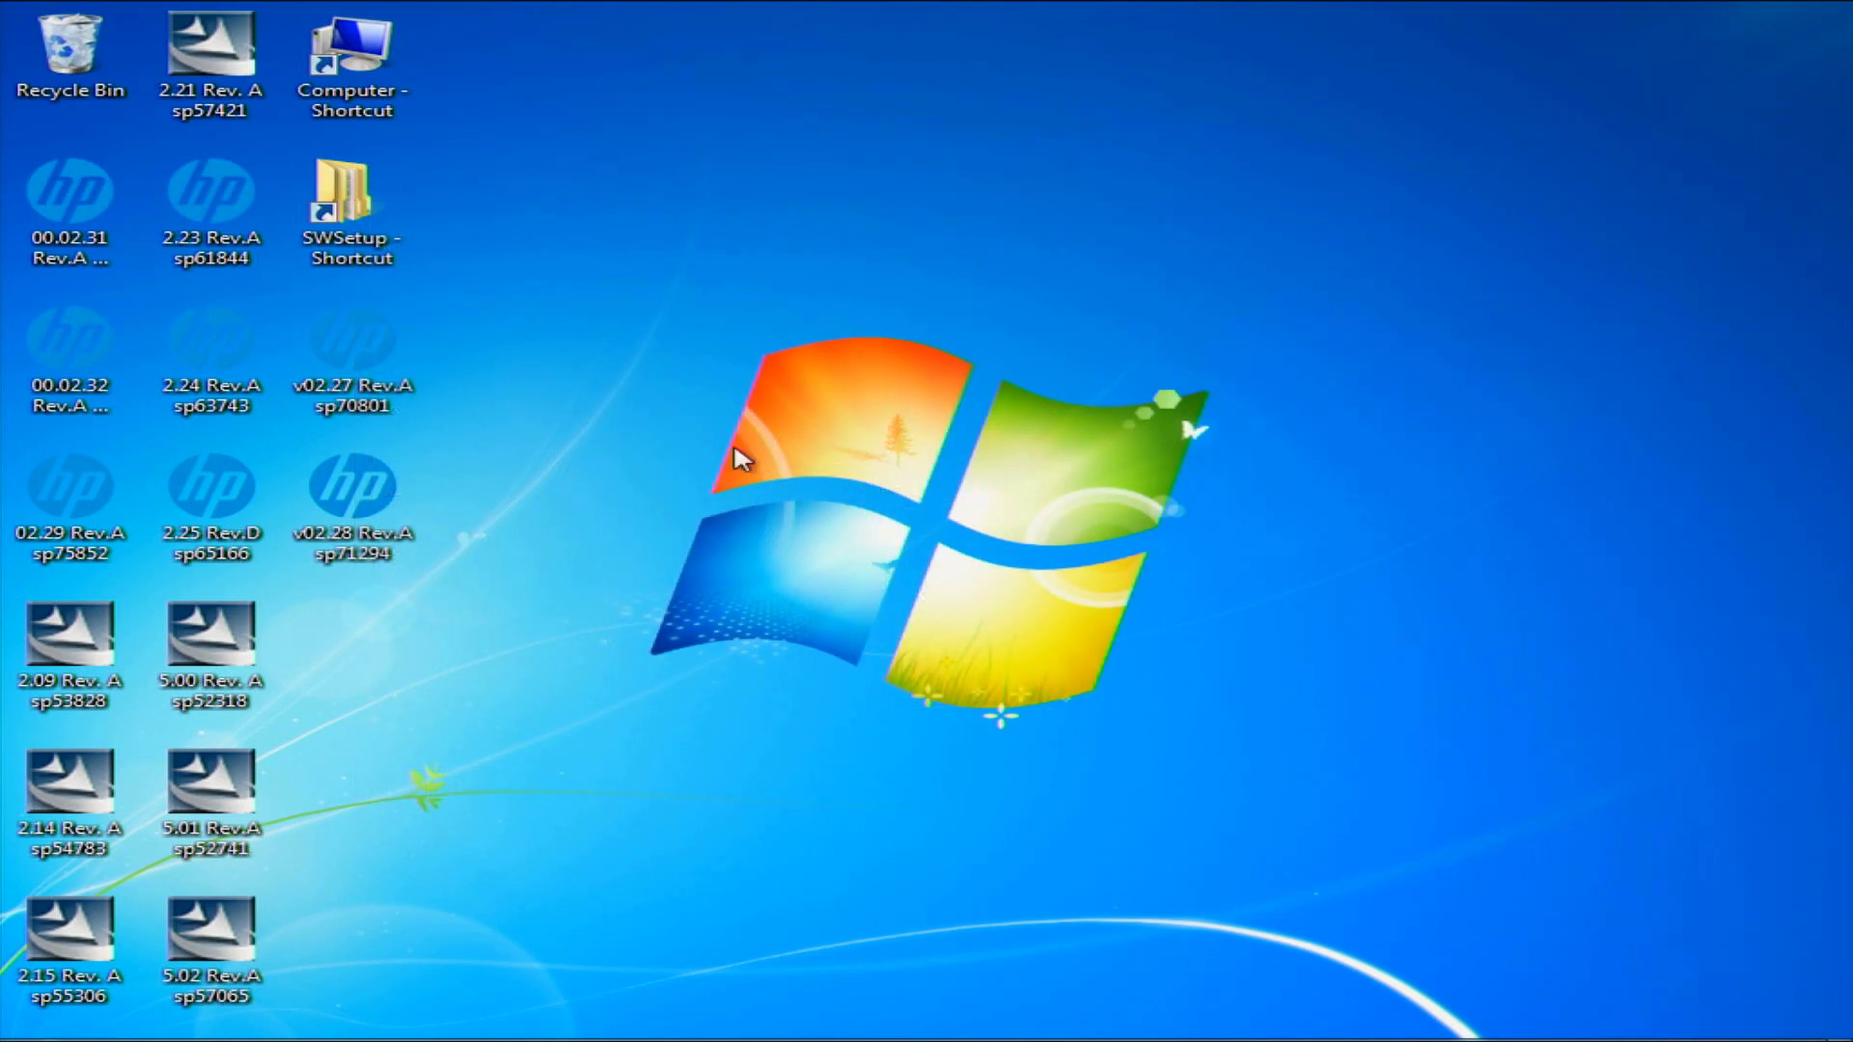
- Launch msinfo32 from Start search and maximize System Information to view the summary
{"action": "left_click", "coordinate": [34, 1027]}
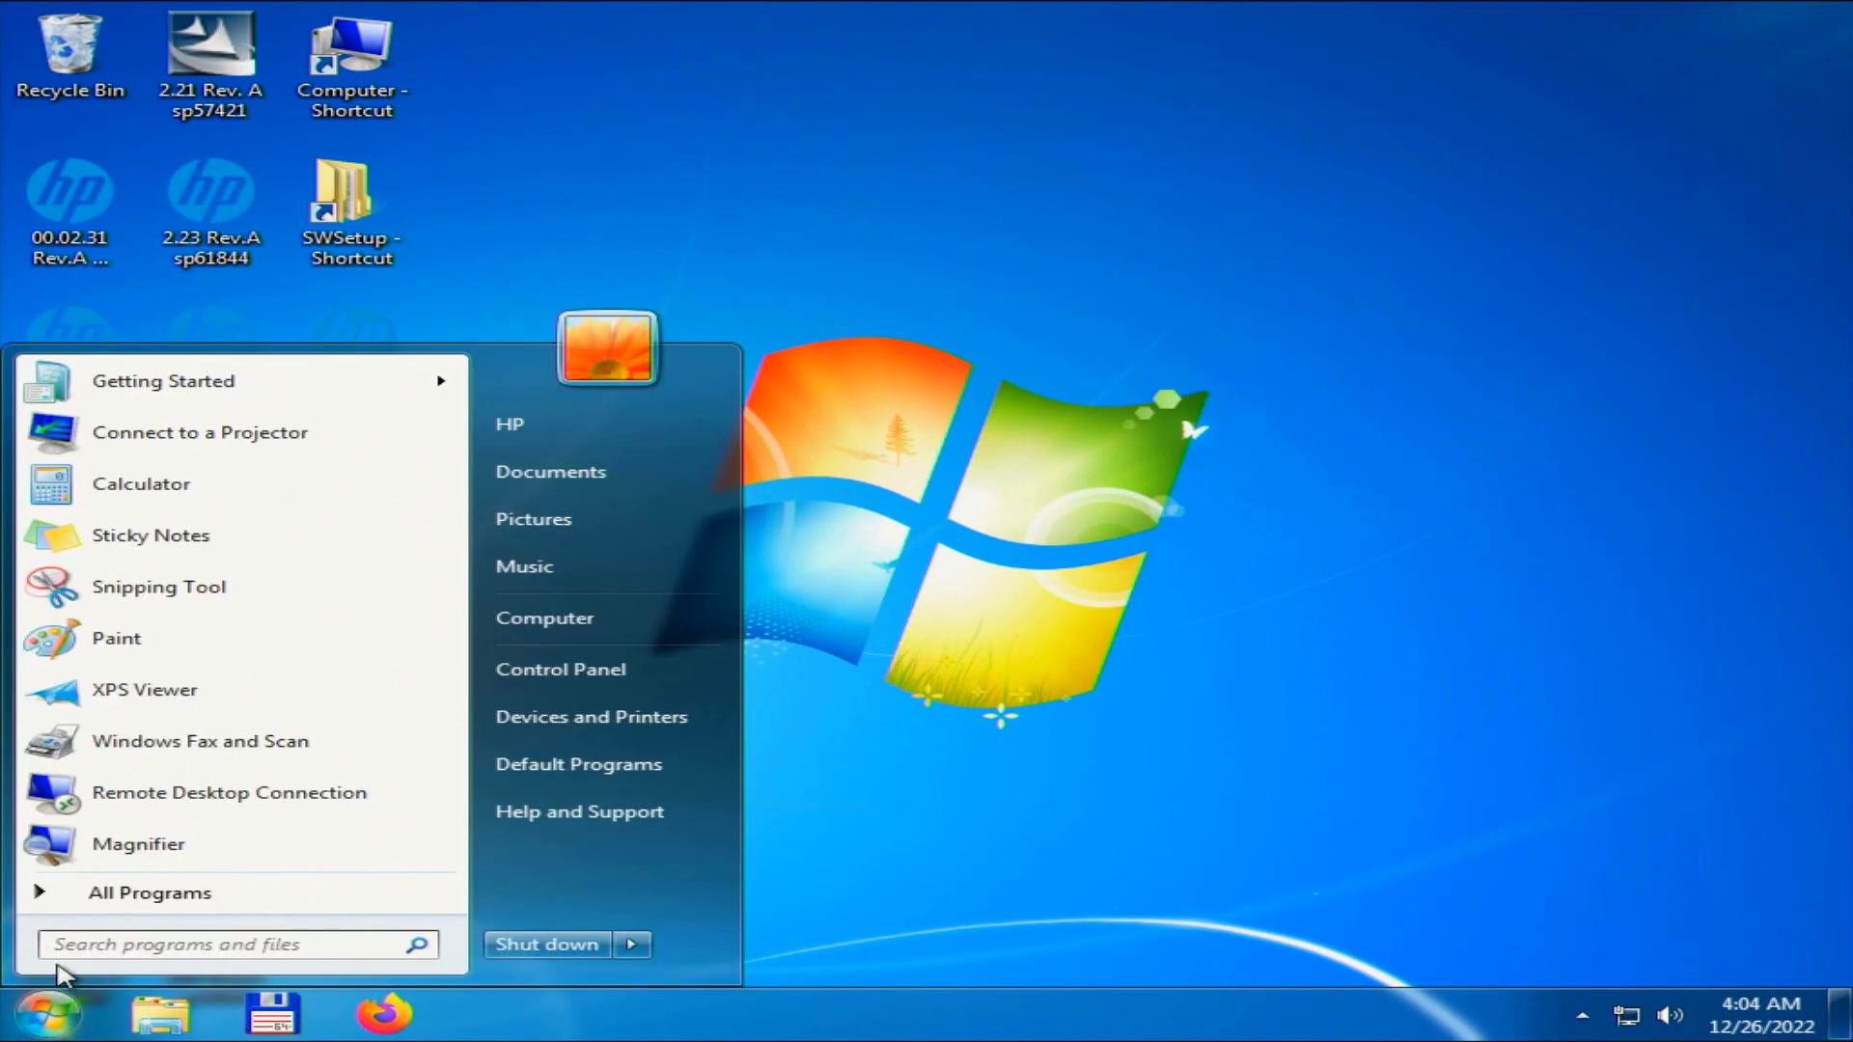
{"action": "left_click", "coordinate": [80, 948]}
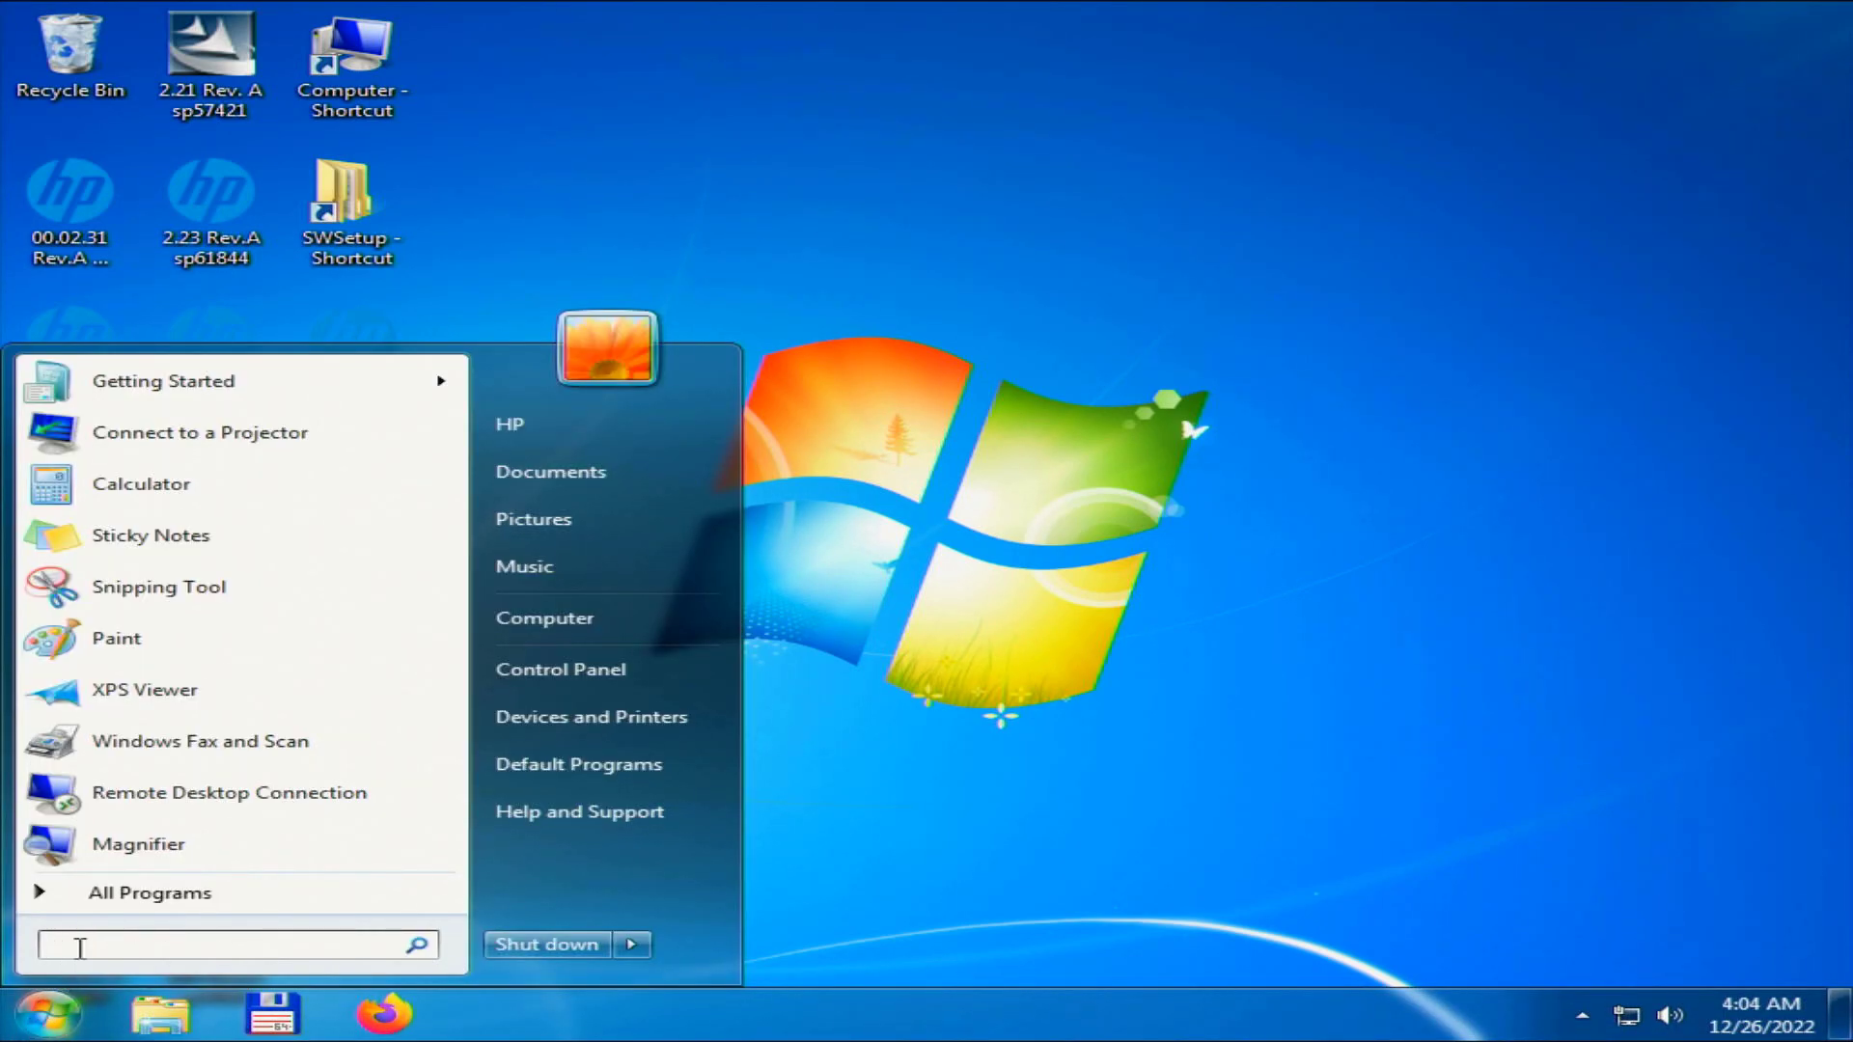
{"action": "type", "text": "msinfo"}
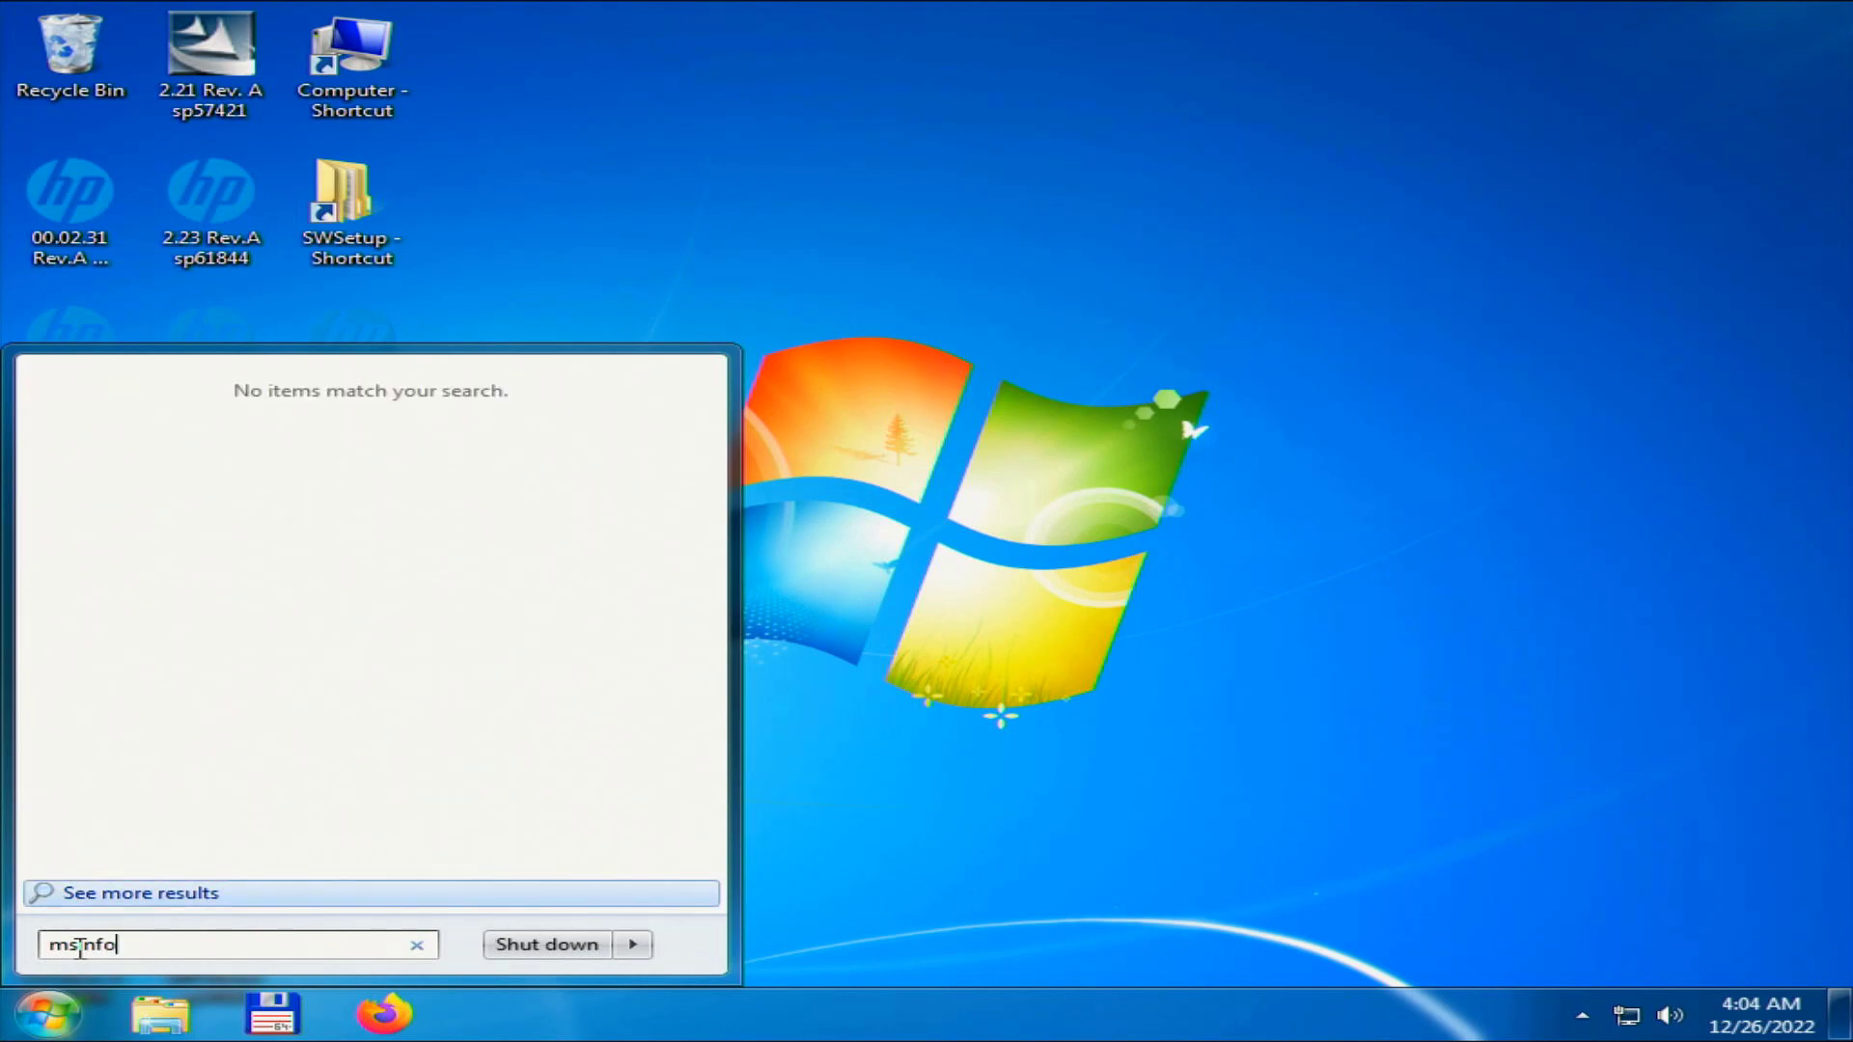
{"action": "type", "text": "32"}
{"action": "key", "text": "Return"}
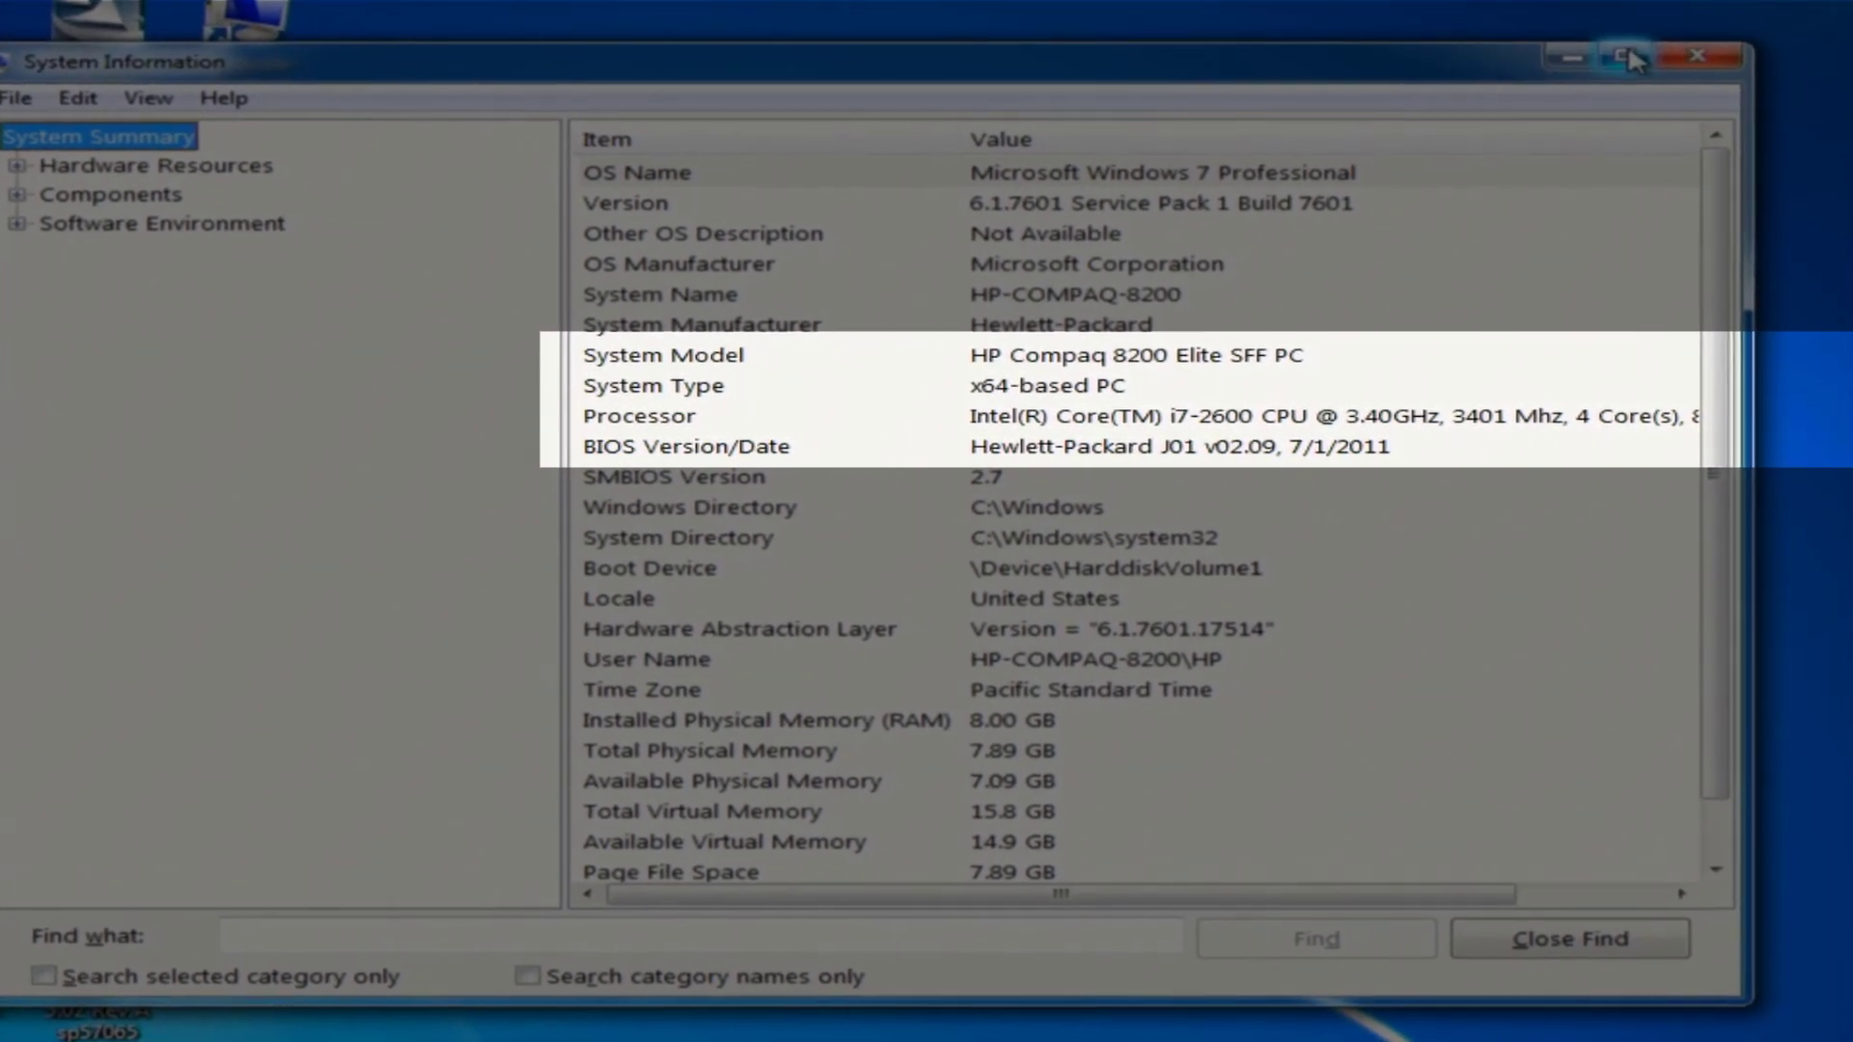
{"action": "left_click", "coordinate": [1629, 60]}
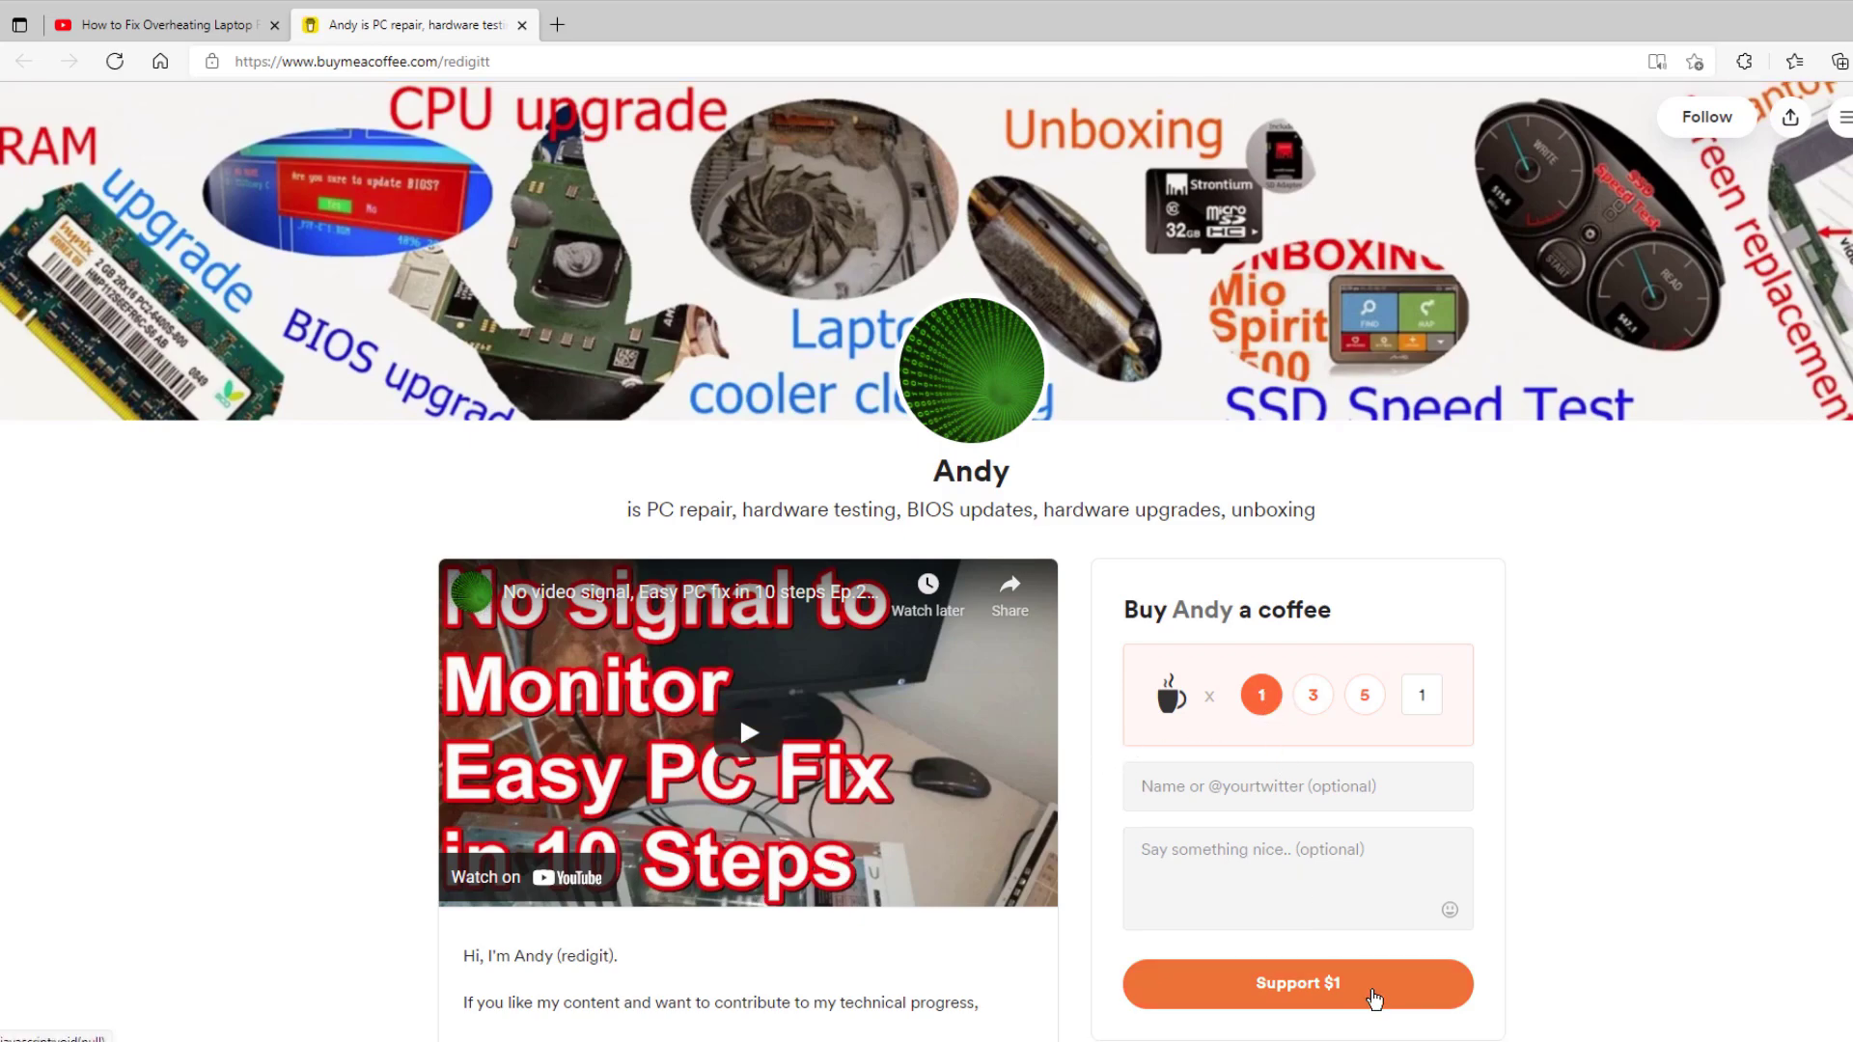
- Choose Support $1 on Andy's Buy Me a Coffee page
{"action": "left_click", "coordinate": [1374, 997]}
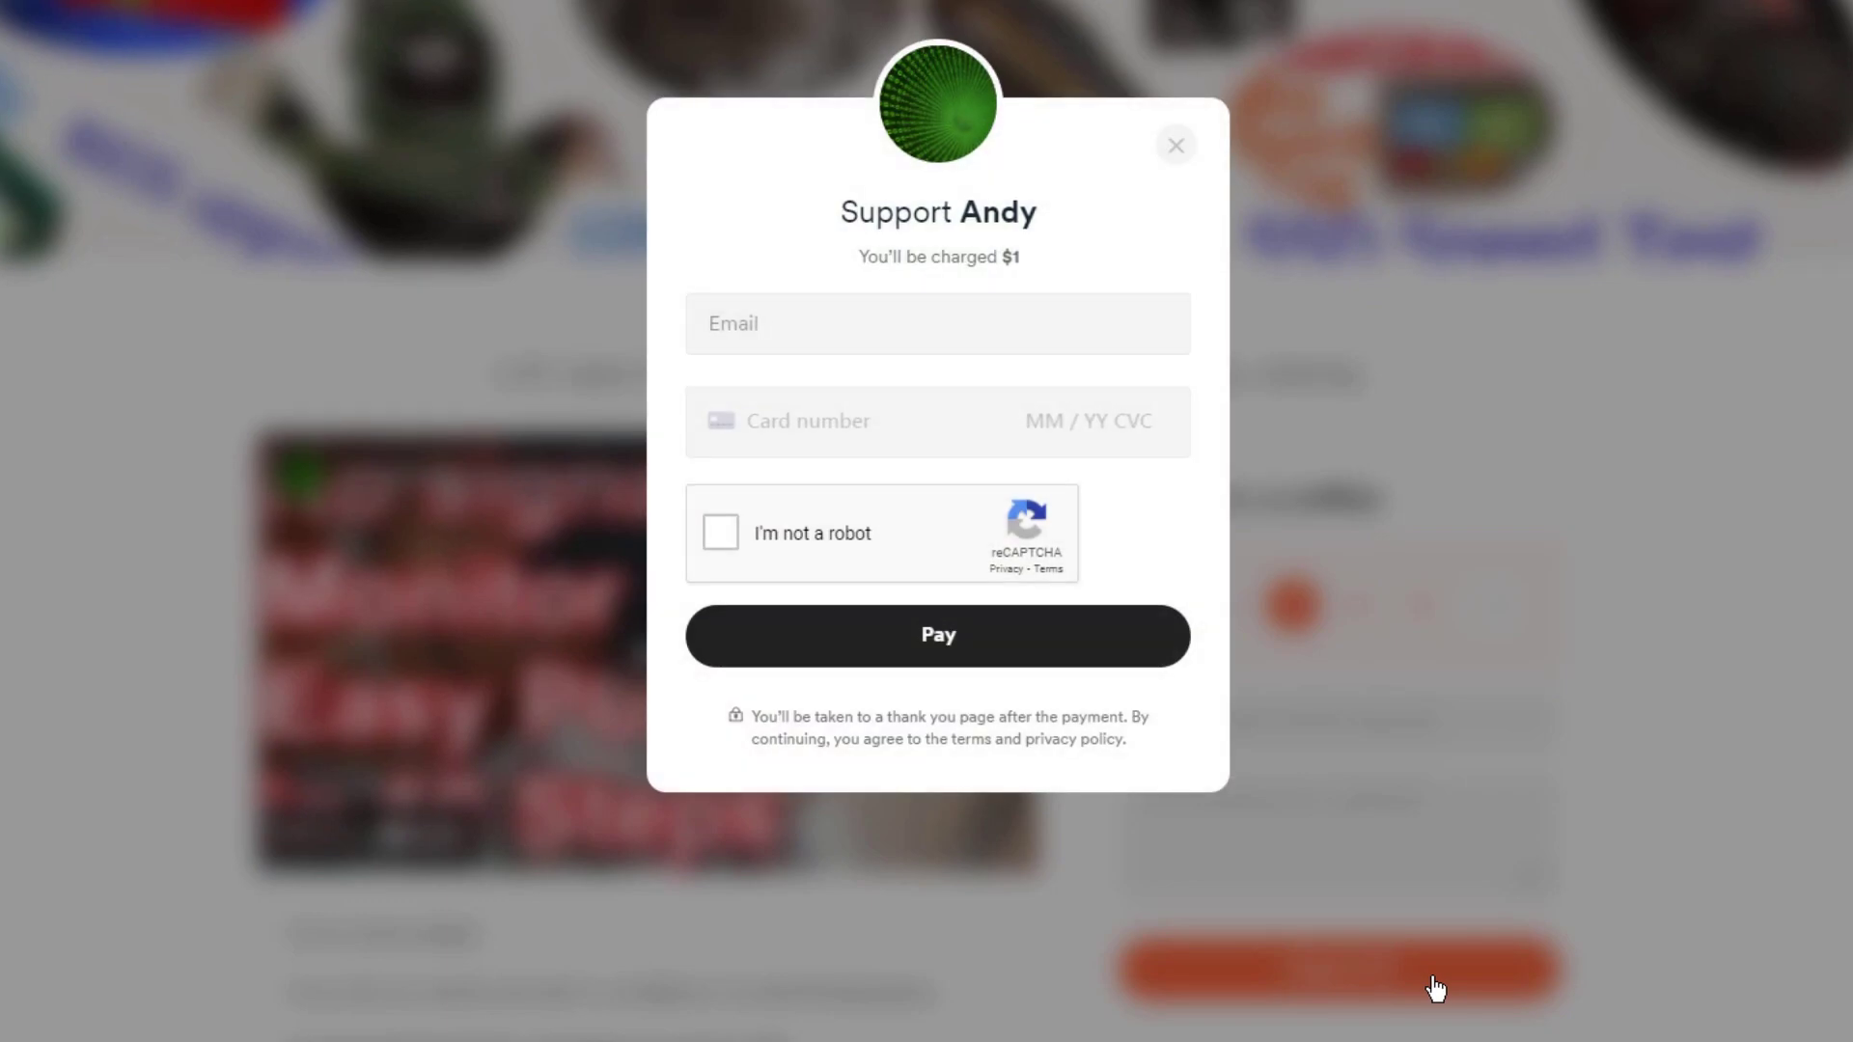